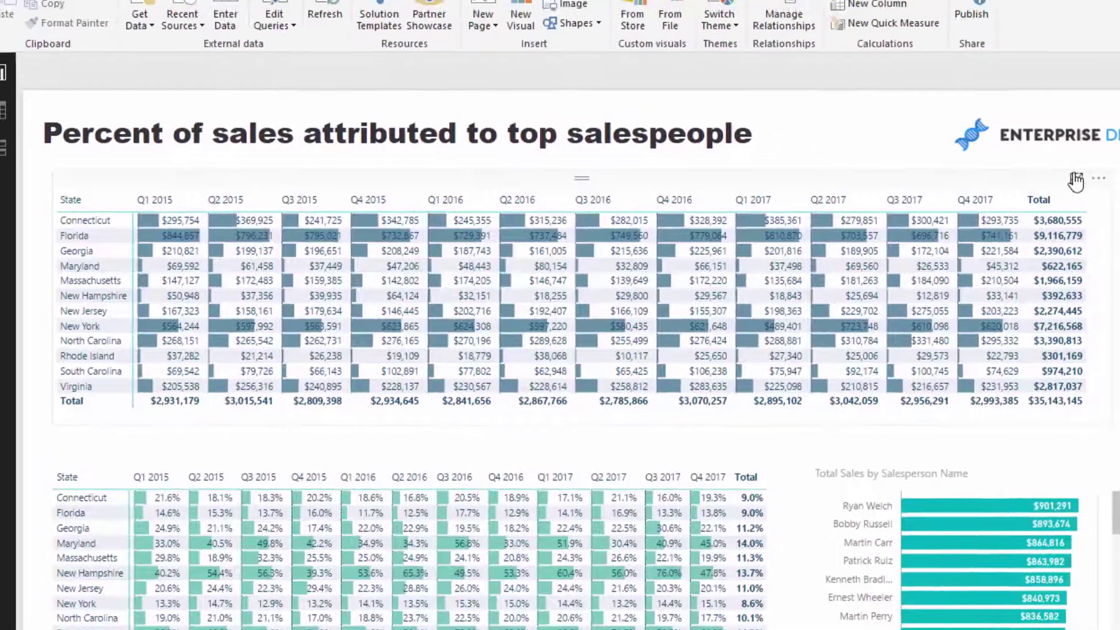
# - Sort the quarterly sales matrix by Total Sales from highest to lowest in focus mode and return to the report
pyautogui.click(1045, 72)
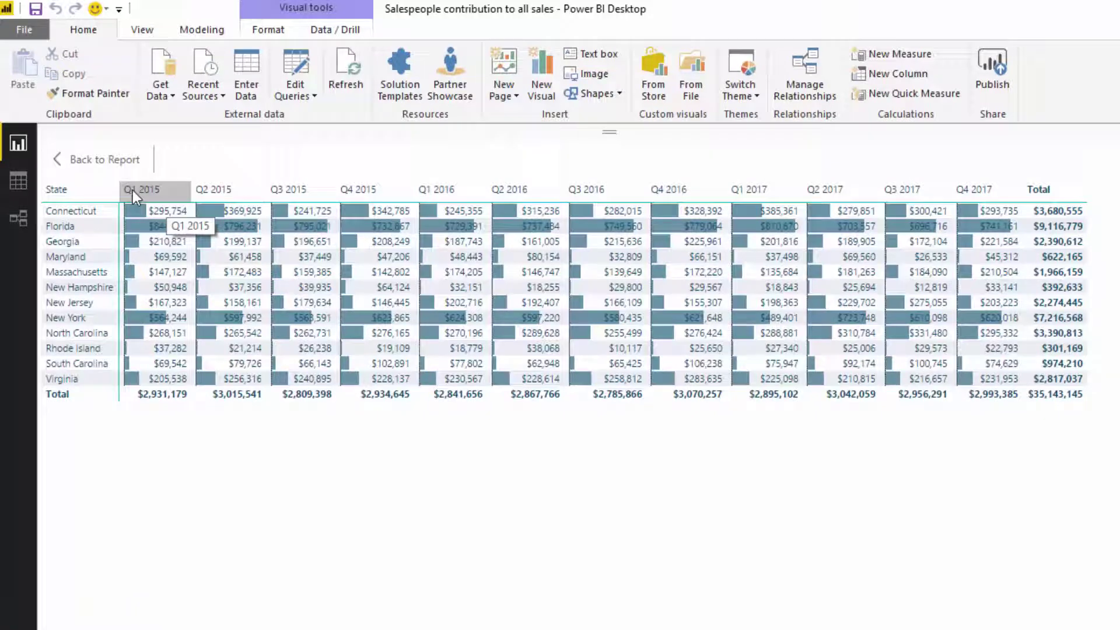
pyautogui.click(163, 187)
pyautogui.click(164, 188)
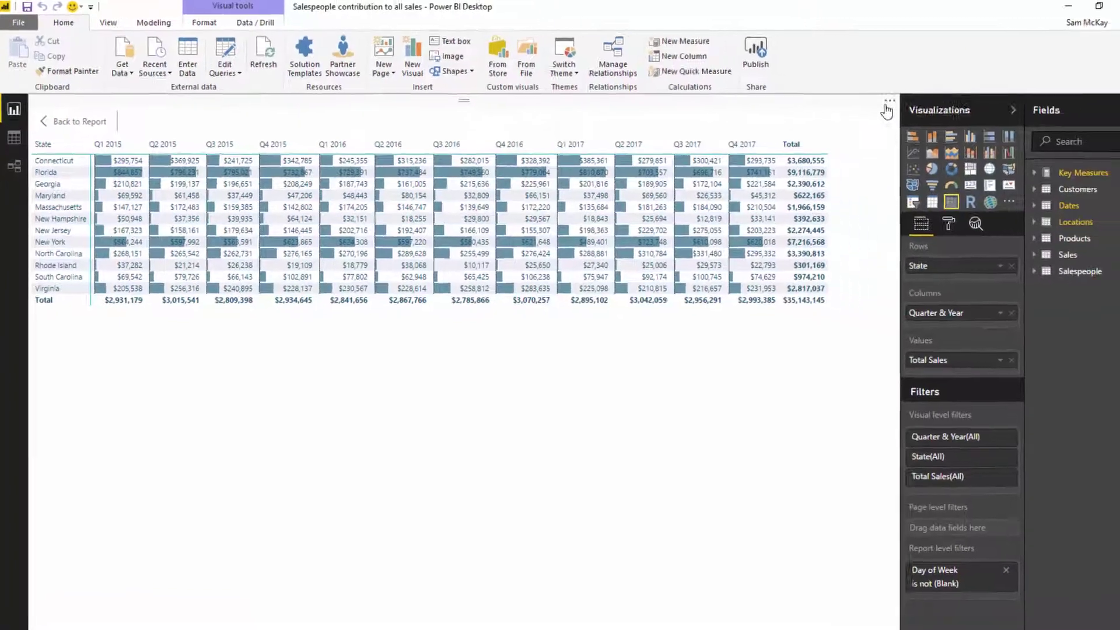
pyautogui.click(890, 101)
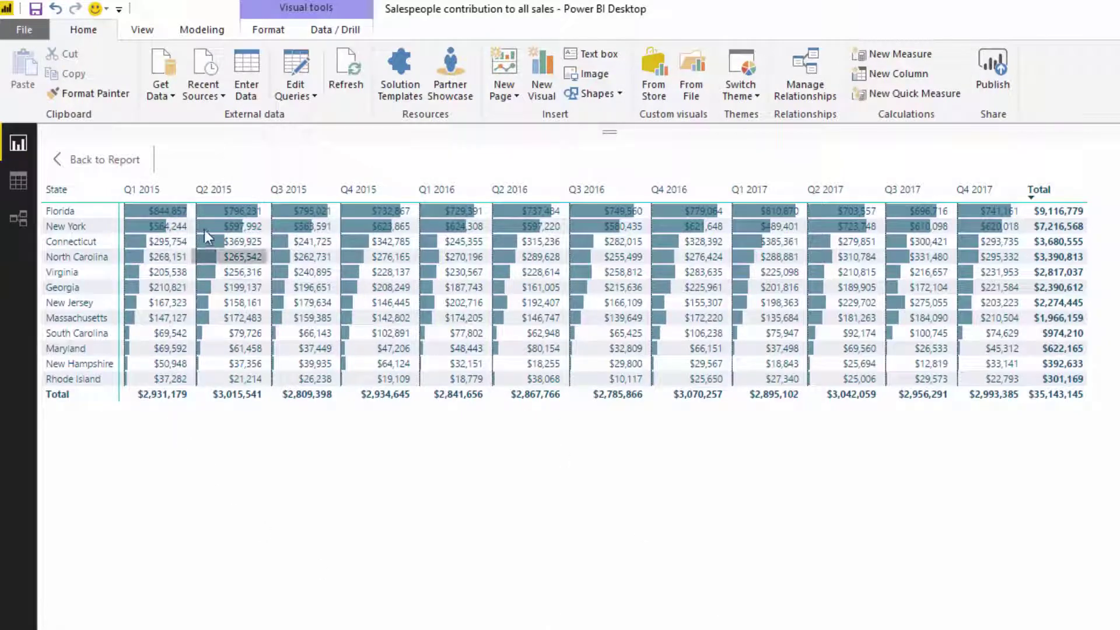
pyautogui.click(114, 161)
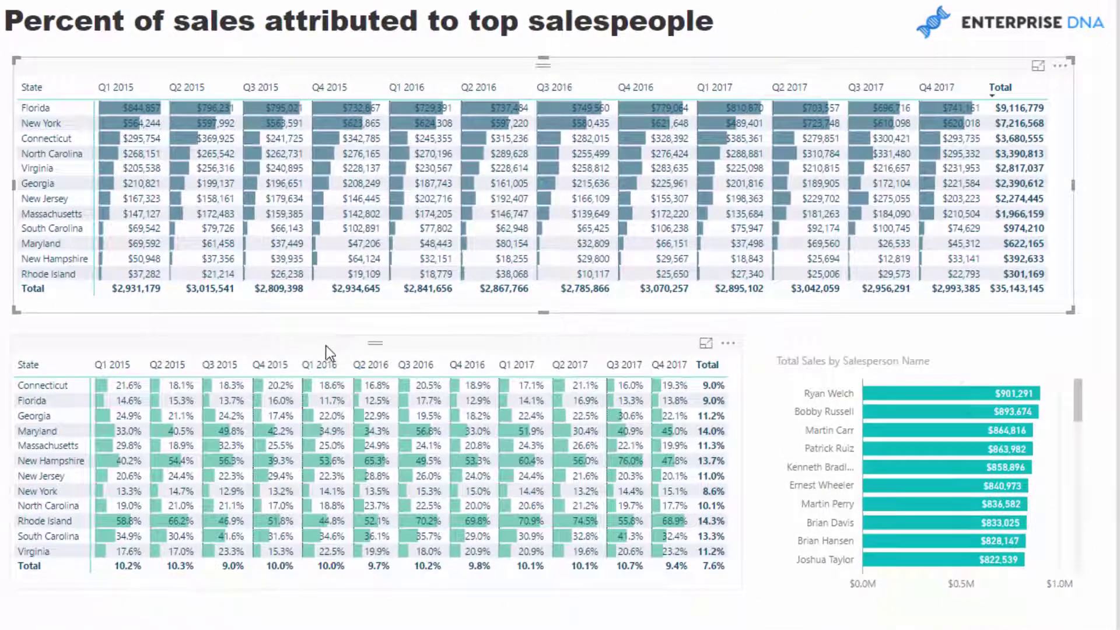
# - Sort the percentage matrix by % Sales to Top Salespeople
pyautogui.click(728, 344)
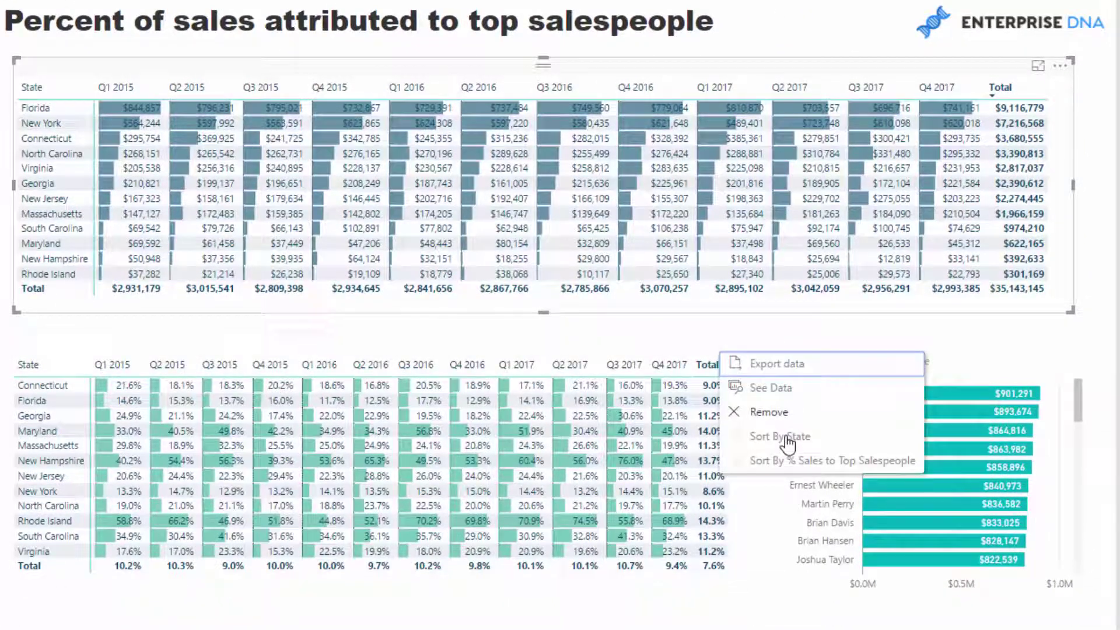
pyautogui.click(782, 461)
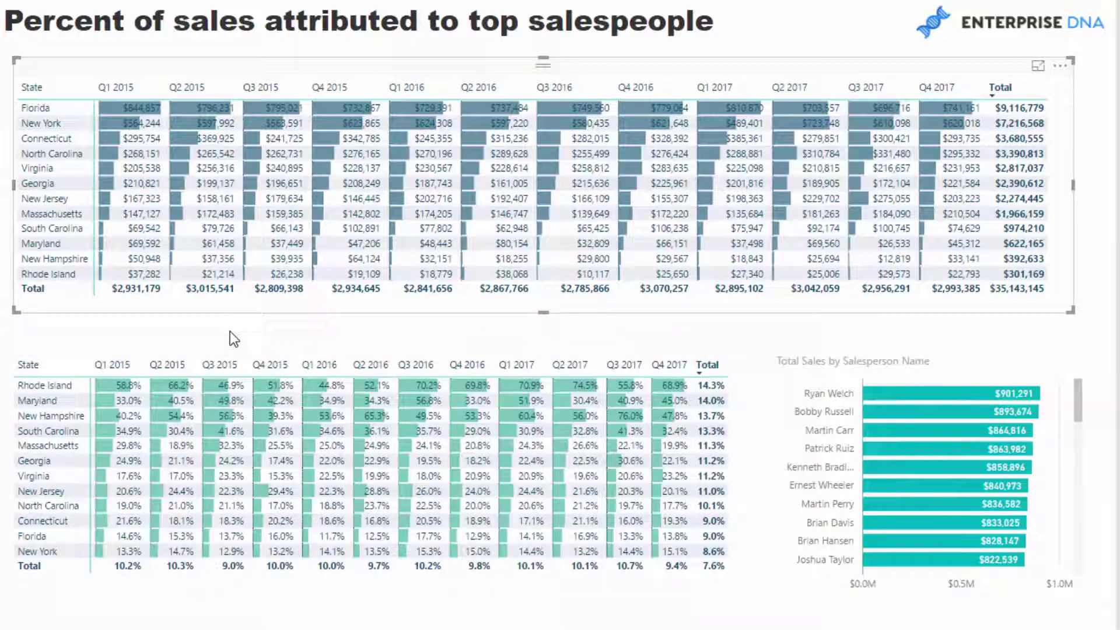
# - Filter the report by Rhode Island from the percentage matrix and look through the sales of all its salespeople
pyautogui.click(54, 386)
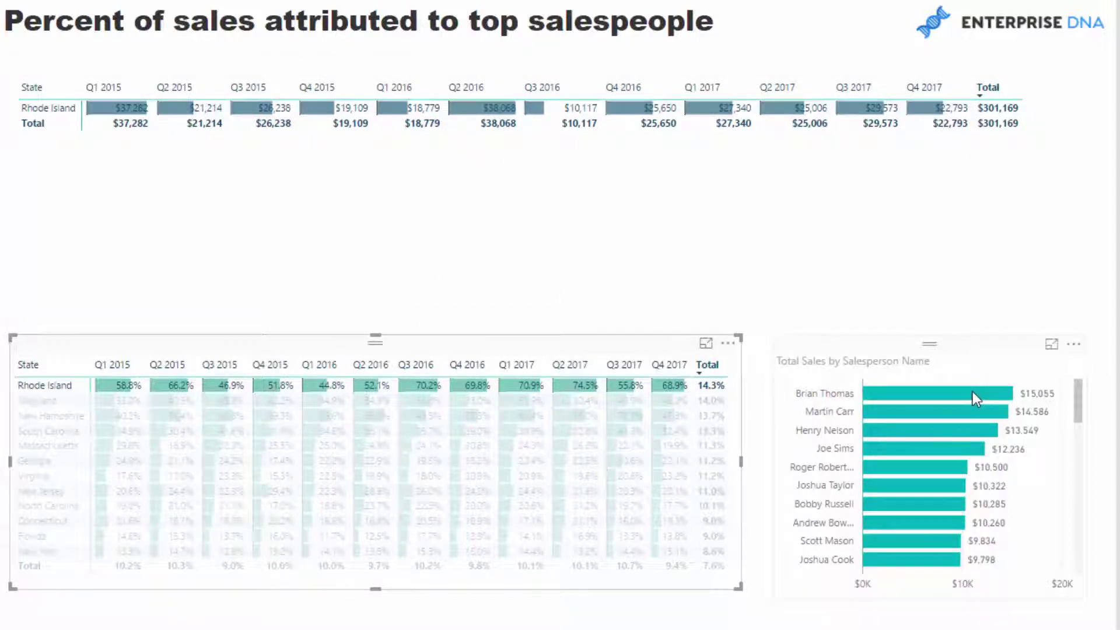
pyautogui.scroll(-15, 978, 413)
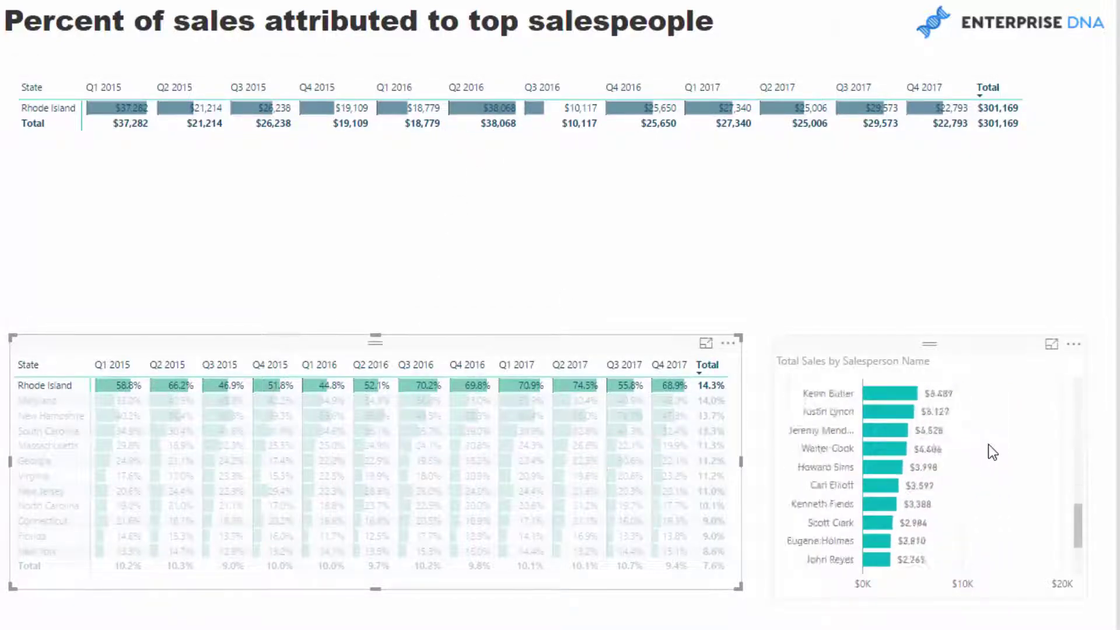
pyautogui.scroll(15, 990, 446)
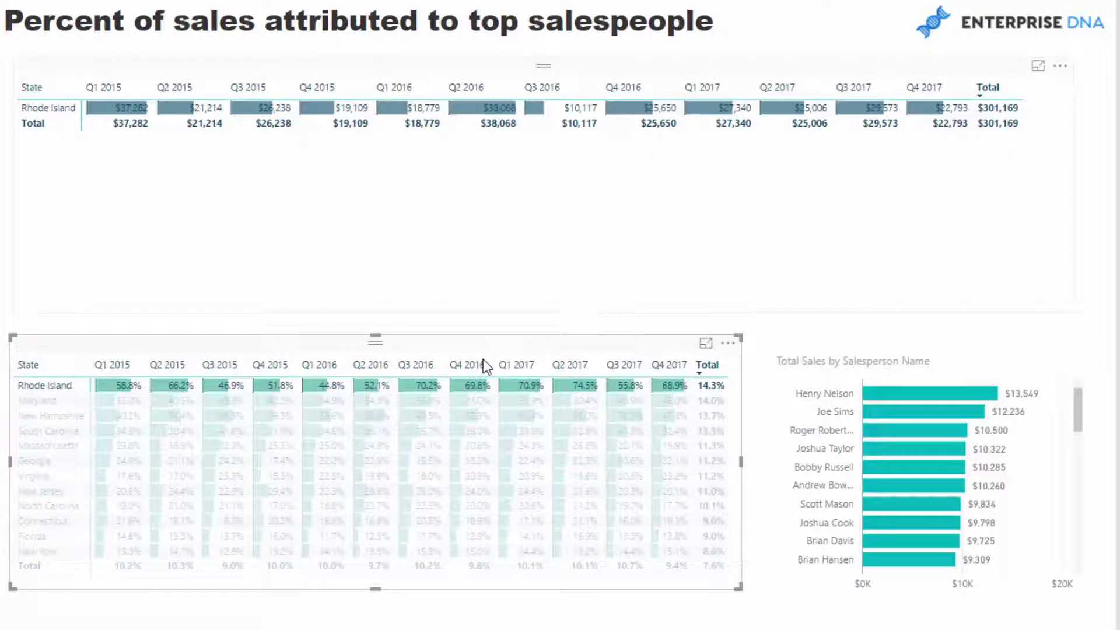
# - Filter the report by Rhode Island's Q3 2016 percentage, compare the sales and salespeople behind it, and clear the filter
pyautogui.moveTo(422, 387)
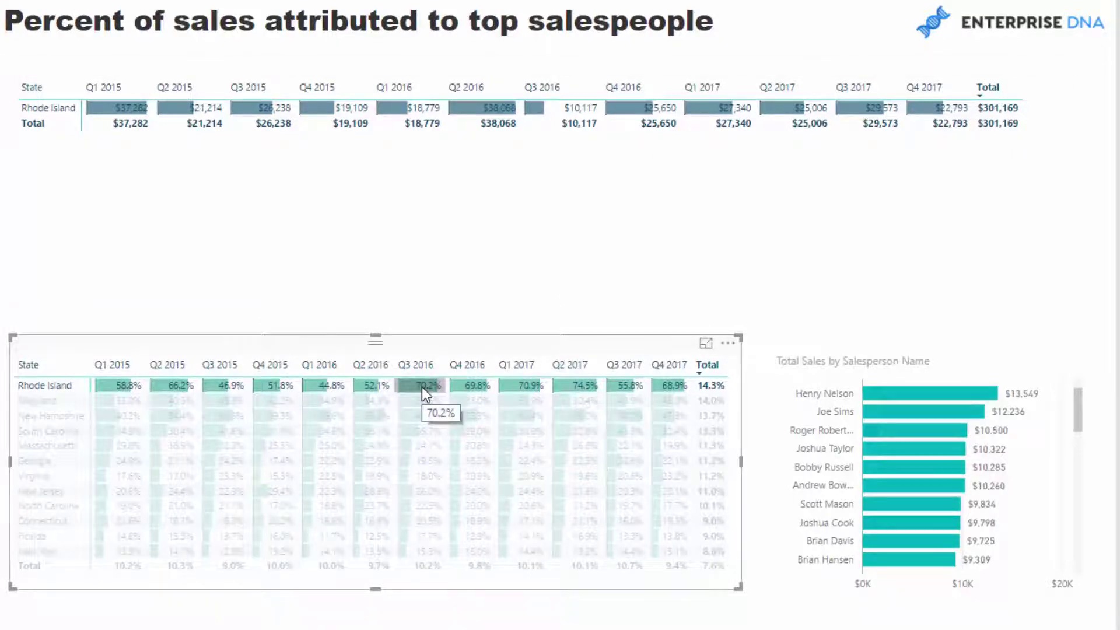
pyautogui.click(422, 387)
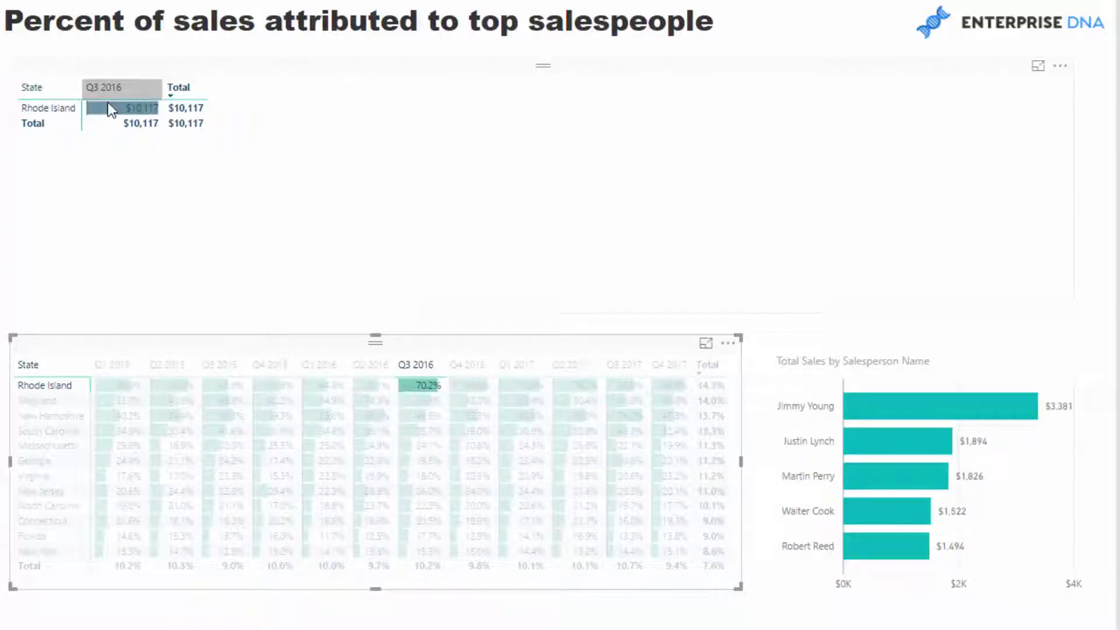
pyautogui.moveTo(127, 118)
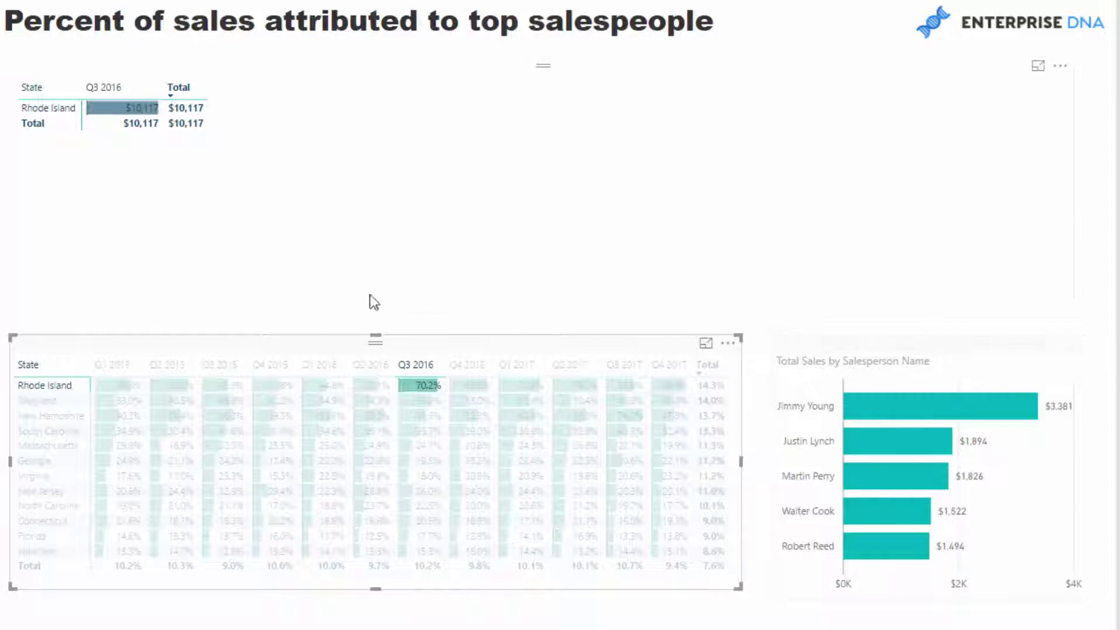
pyautogui.moveTo(413, 381)
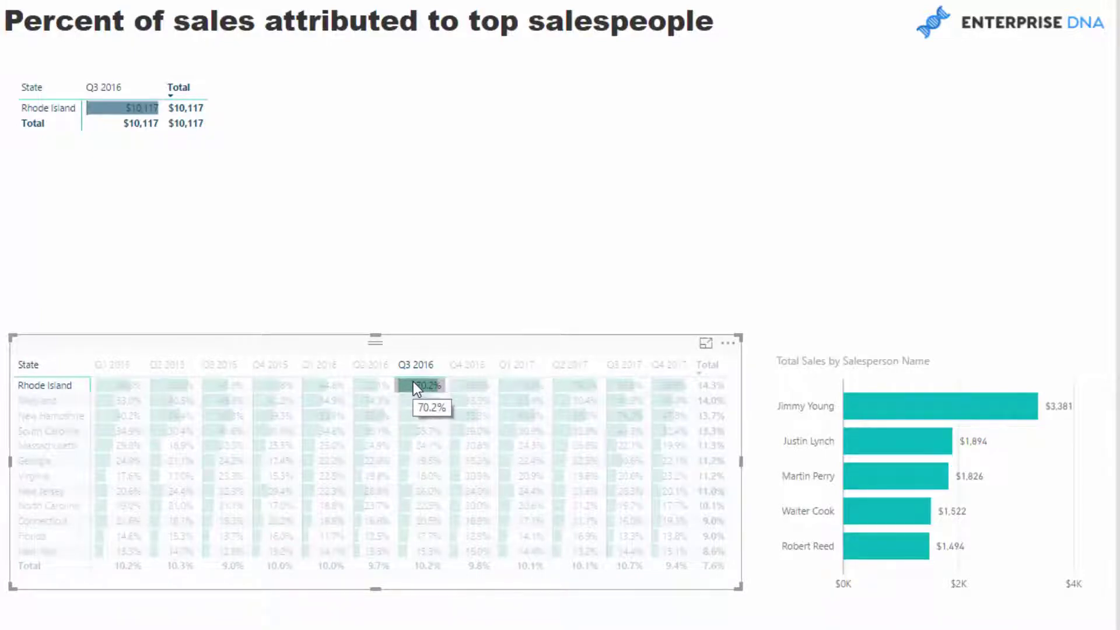
pyautogui.click(413, 383)
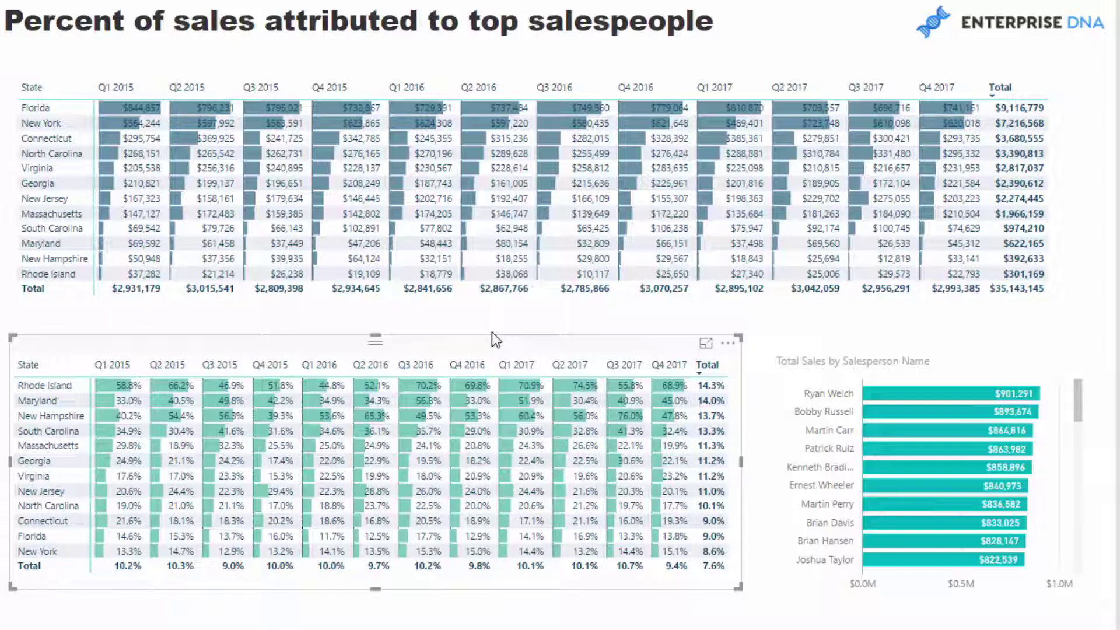
# - Filter the report by New Jersey's Q2 2016 percentage, compare its top salespeople with the state's sales, and clear the filter
pyautogui.moveTo(378, 491)
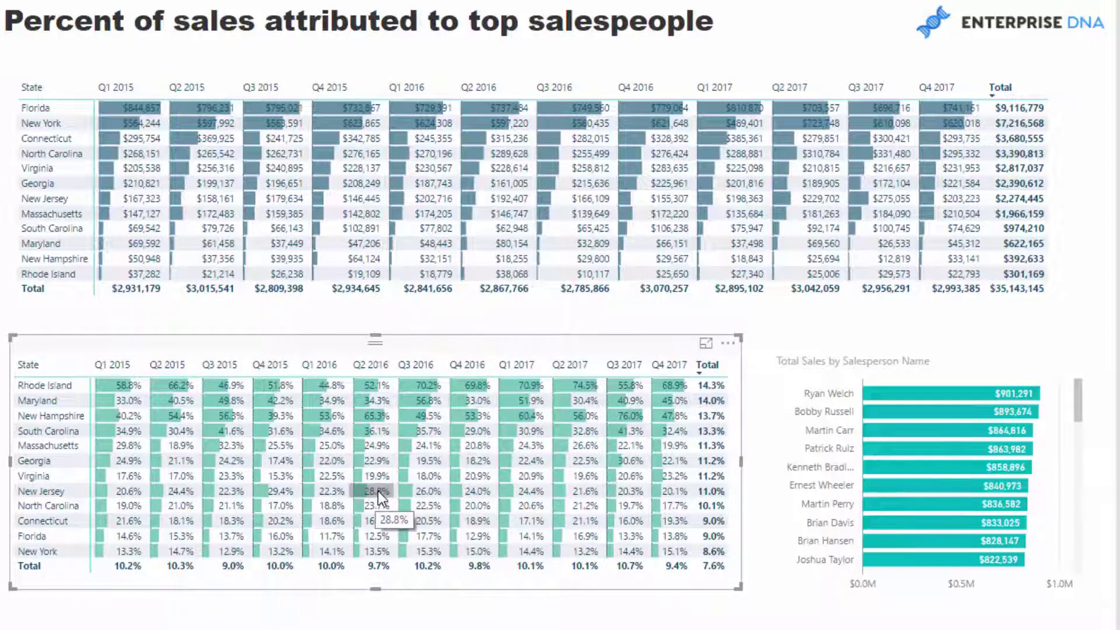
pyautogui.click(378, 491)
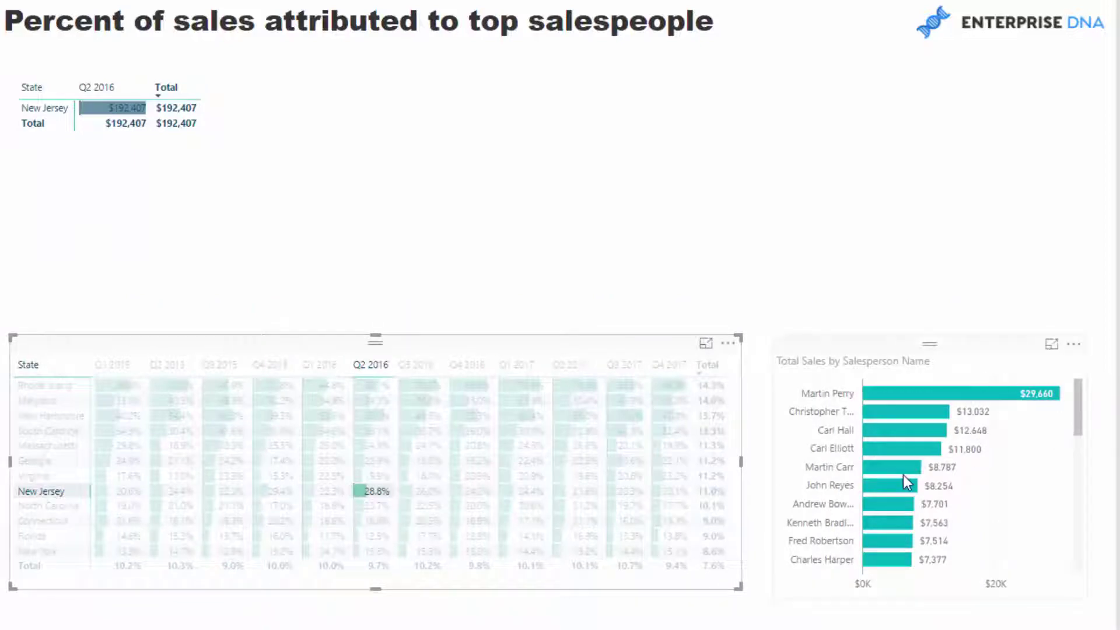
pyautogui.moveTo(981, 397)
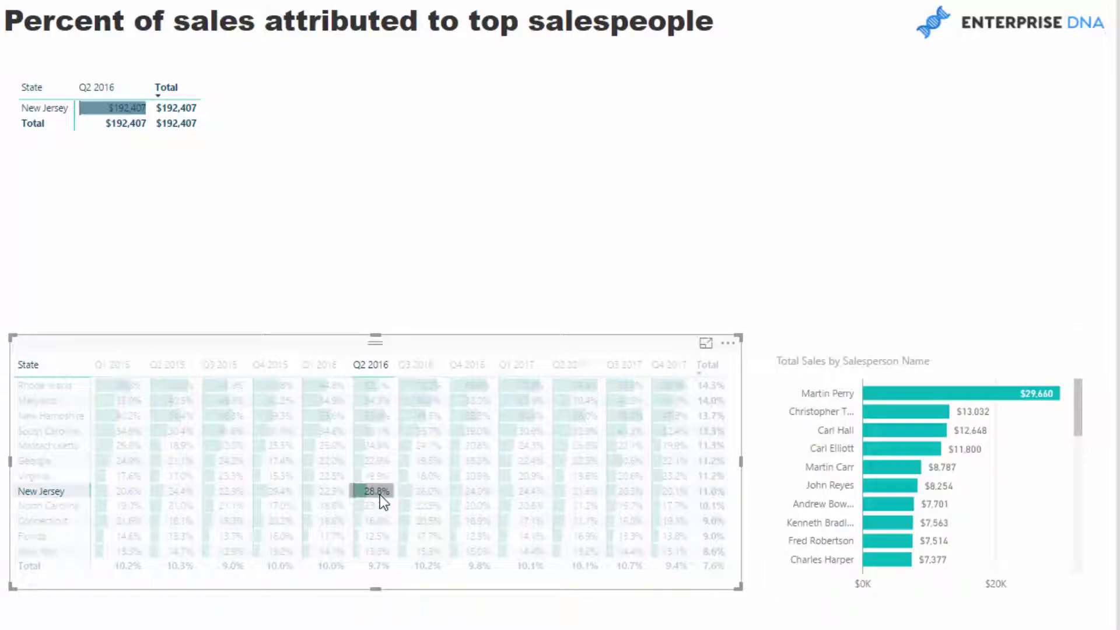
pyautogui.moveTo(380, 495)
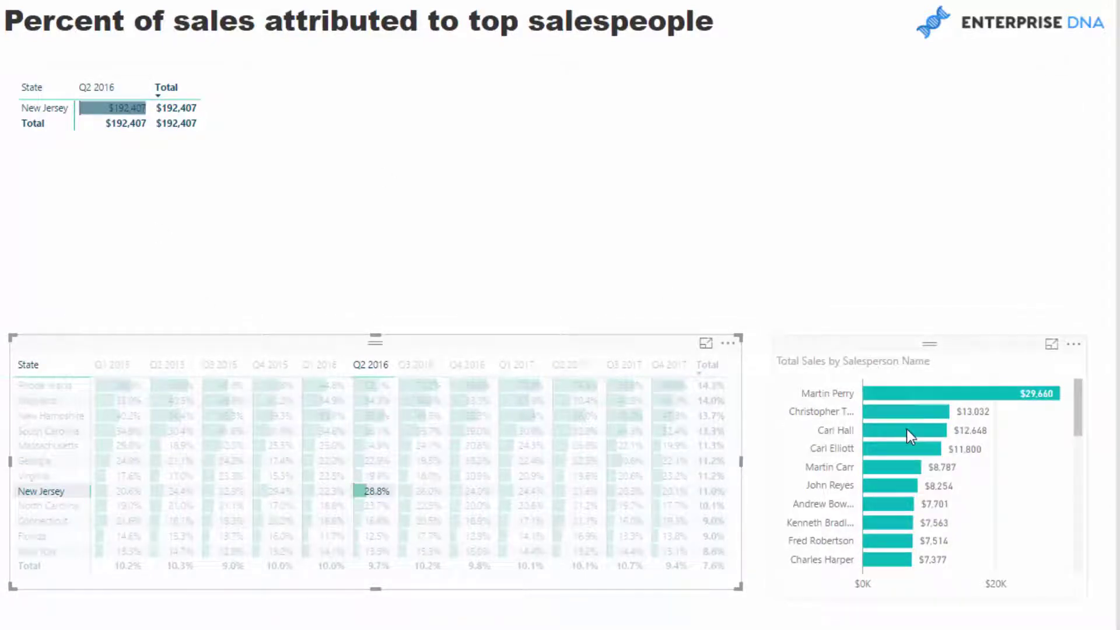
pyautogui.moveTo(911, 429)
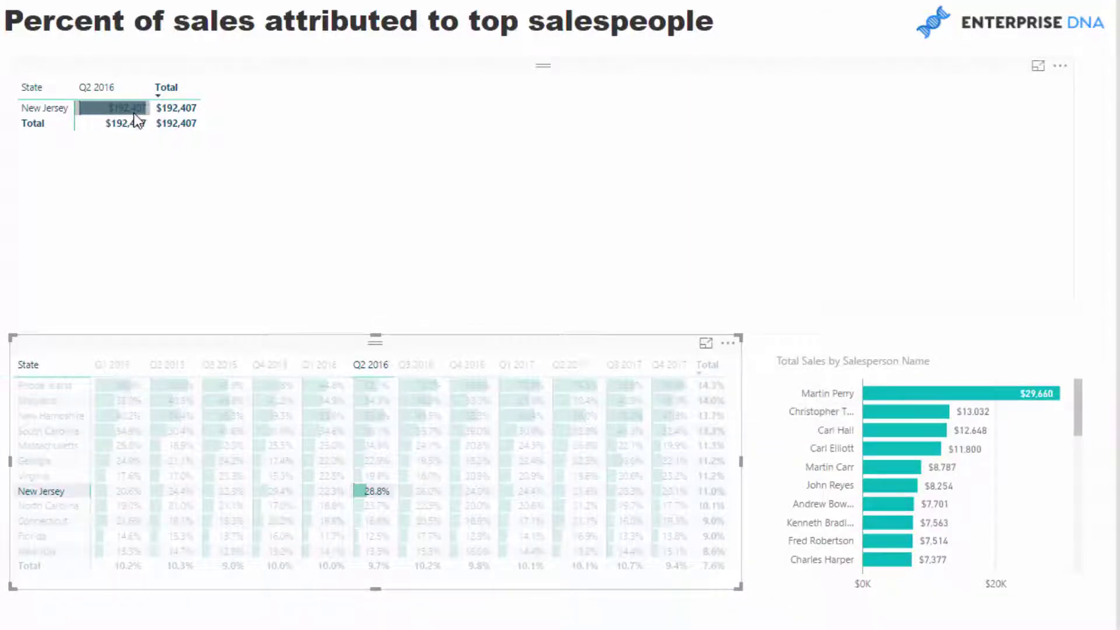
pyautogui.click(374, 496)
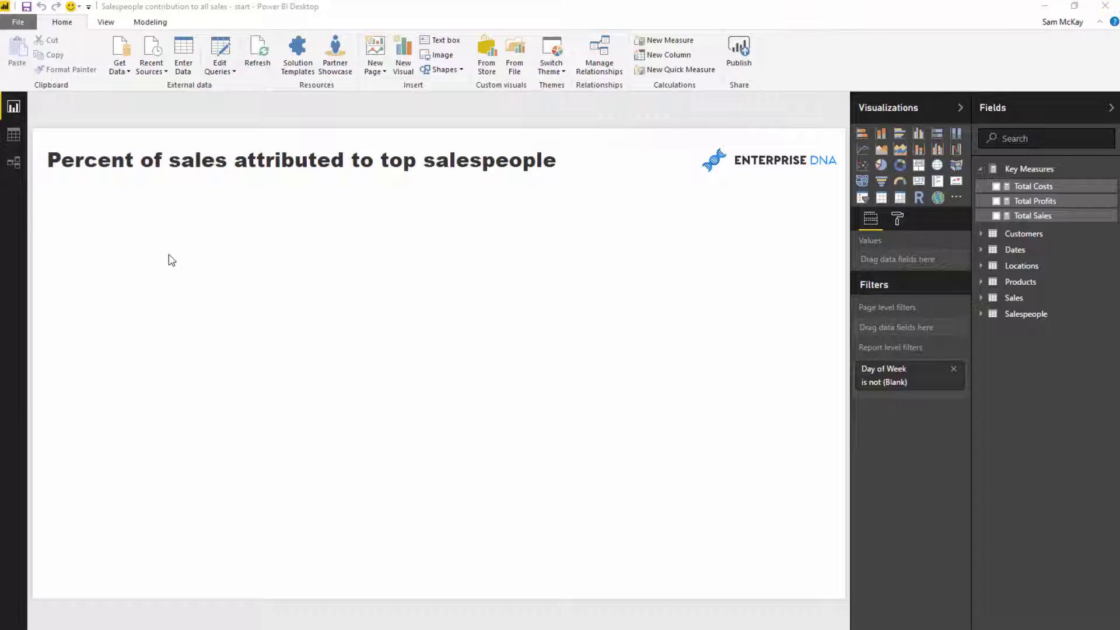
# - Examine the formula of the Total Sales measure in the Key Measures table of the starter report
pyautogui.click(256, 292)
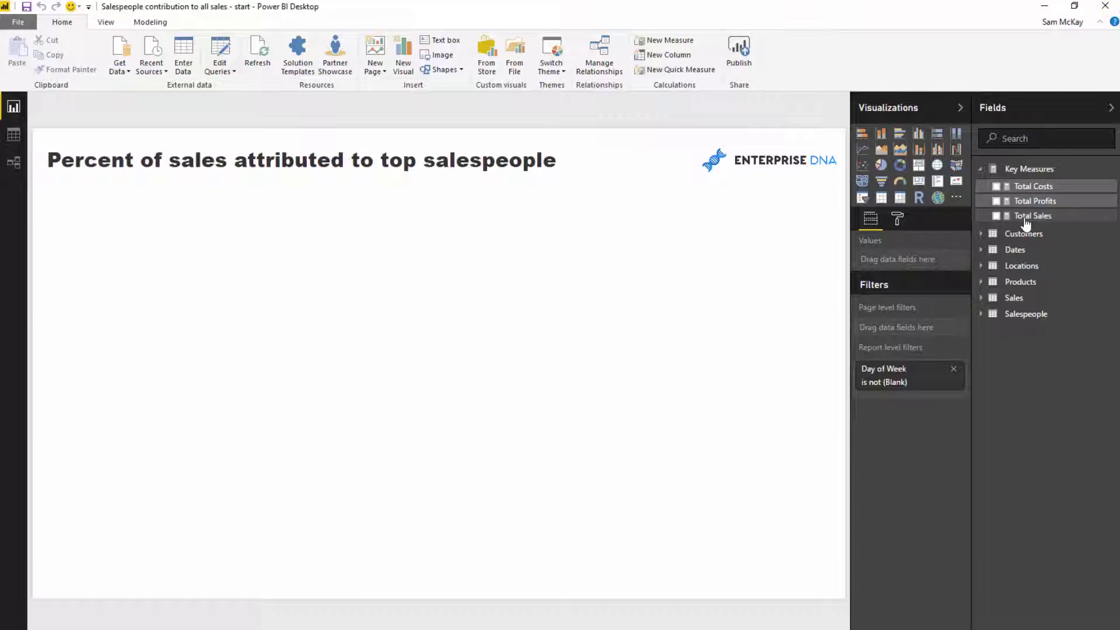
pyautogui.click(1026, 217)
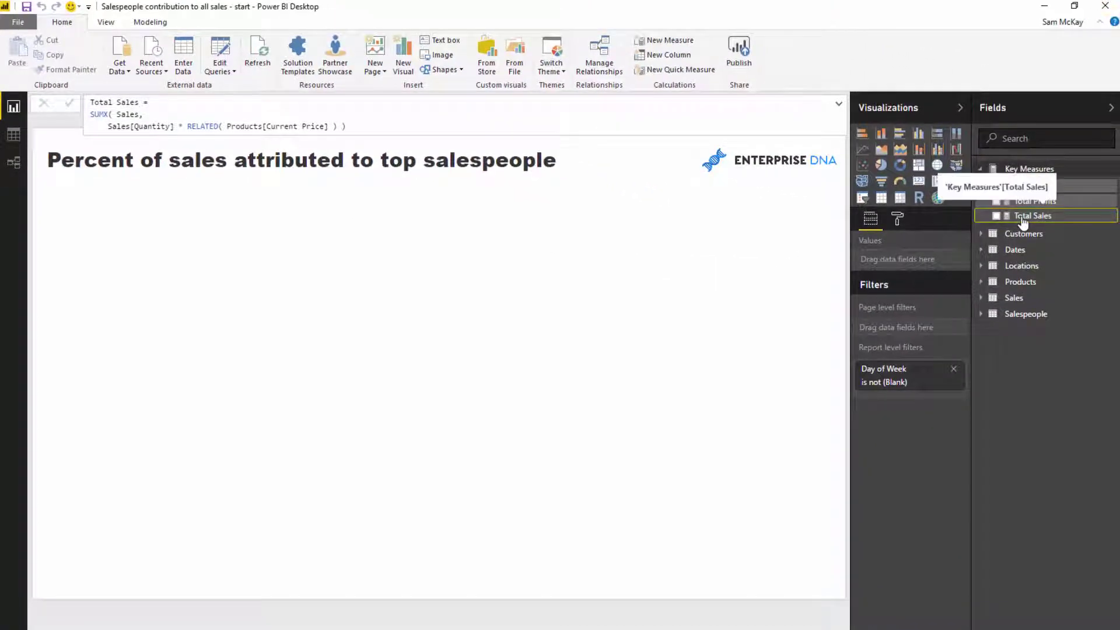
pyautogui.click(1049, 202)
pyautogui.click(1039, 216)
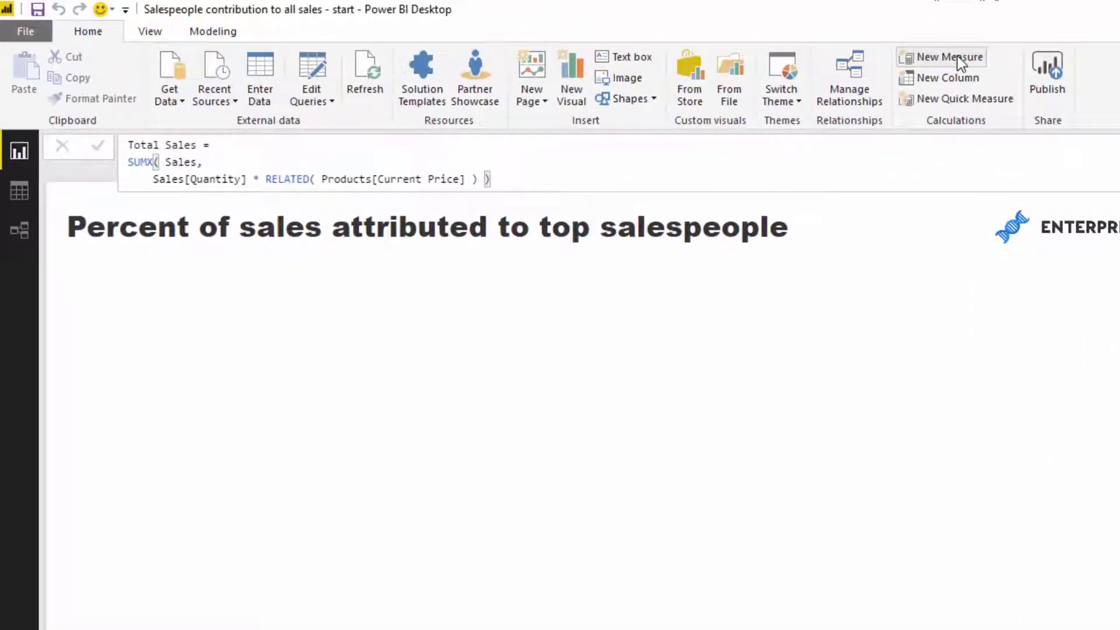
# - Create a new measure named Top Sales People Sales
pyautogui.click(1043, 73)
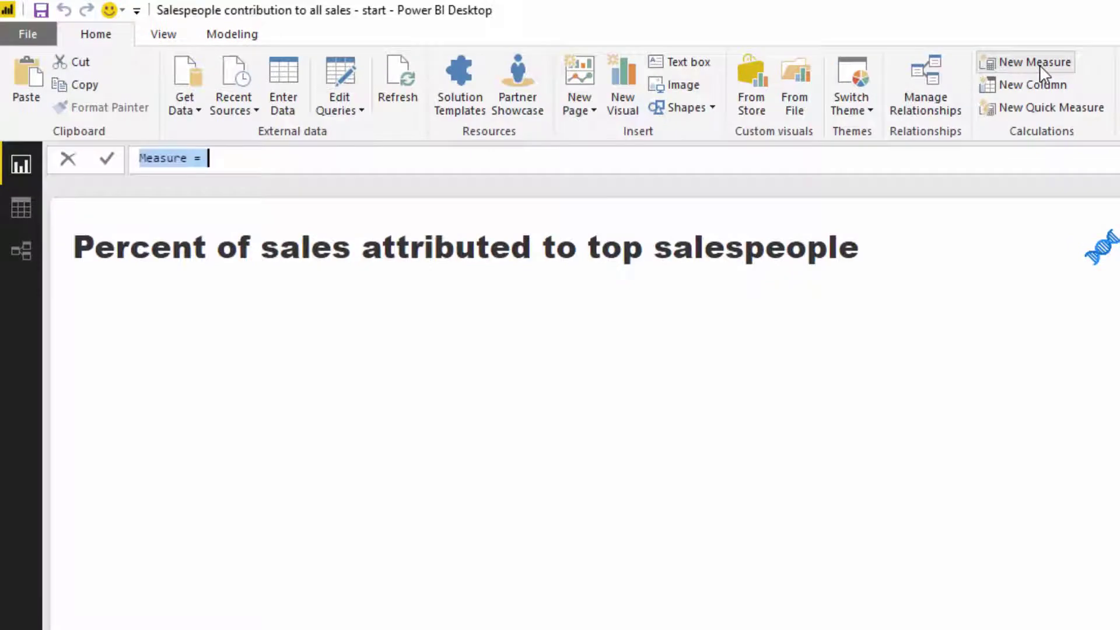
pyautogui.write('Top Sal')
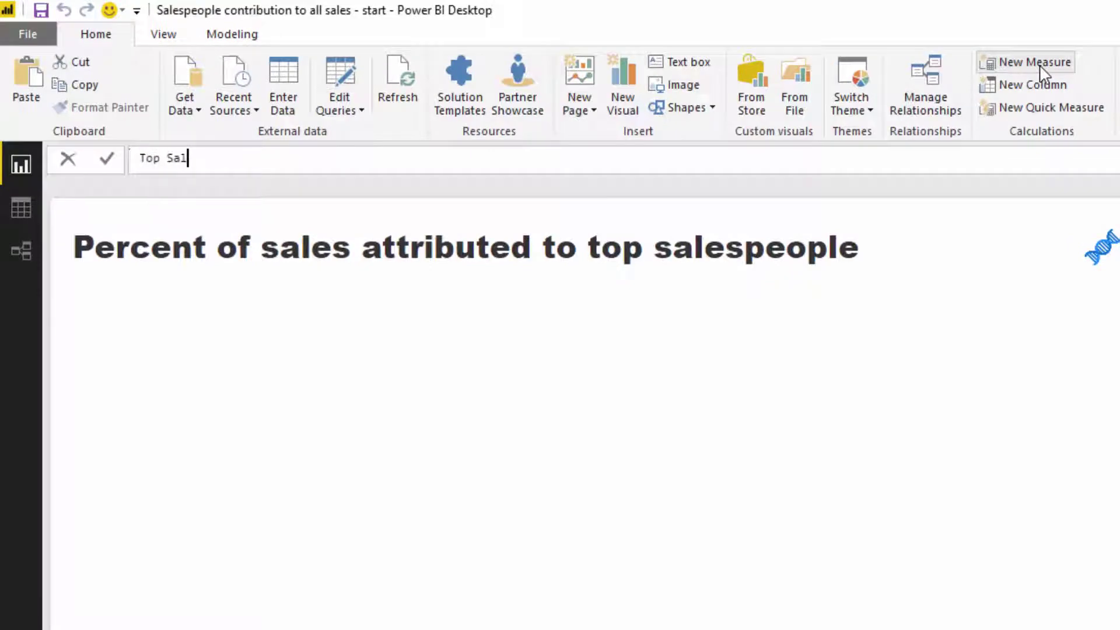
pyautogui.write('es People Sales')
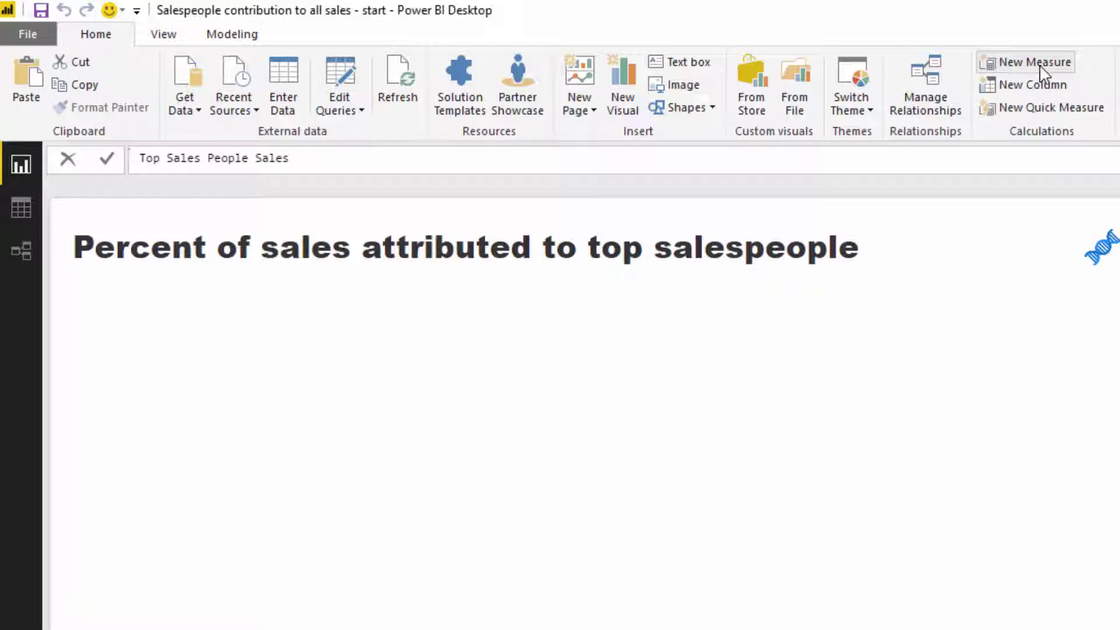
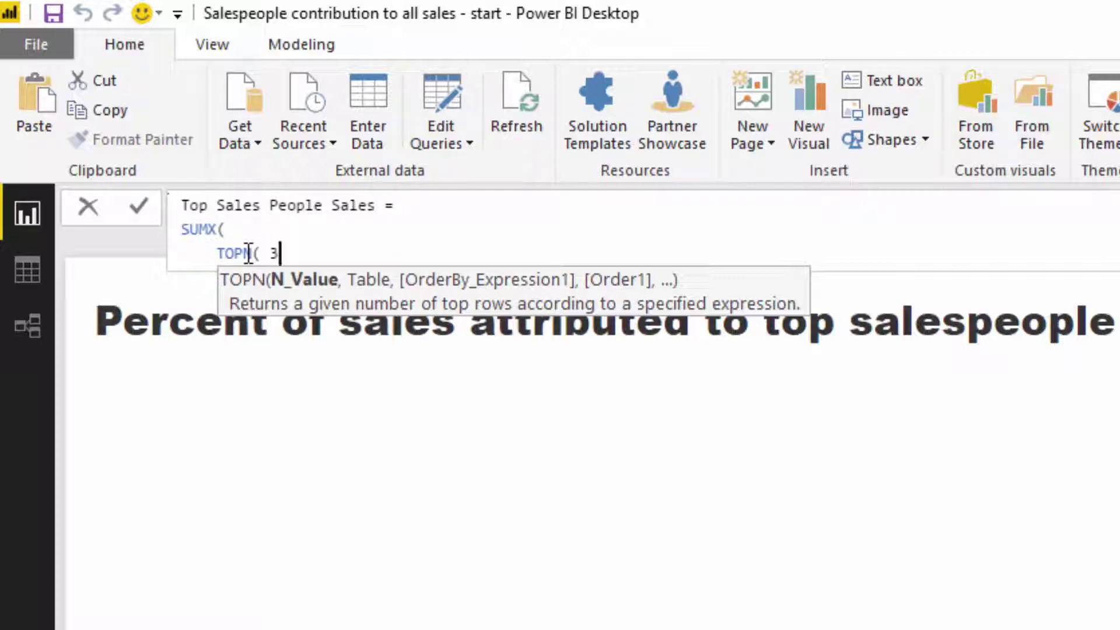
# - Add a SUMMARIZE of the Salespeople table on a new line as the table argument of TOPN( 3
pyautogui.write(',')
pyautogui.hotkey('shift', 'Return')
pyautogui.press('Tab')
pyautogui.write('SUM')
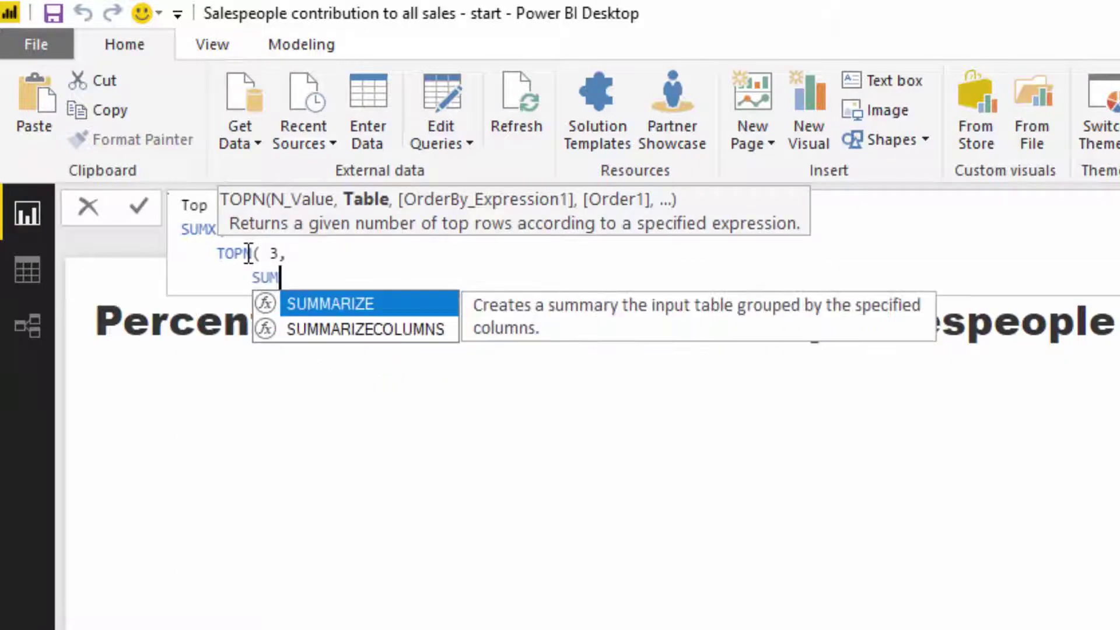
pyautogui.press('Tab')
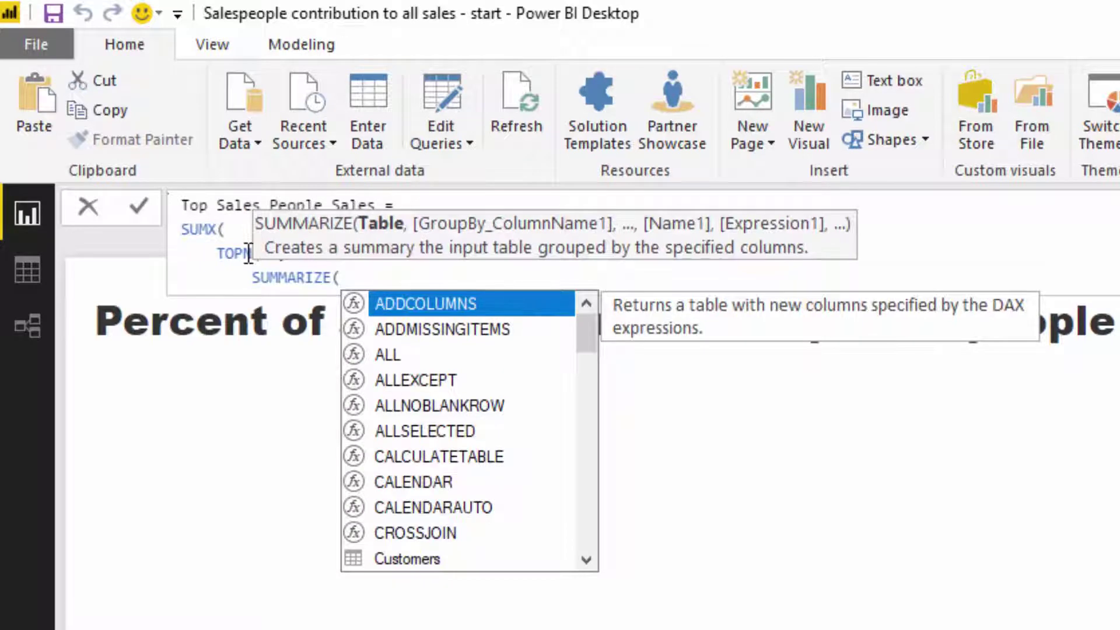
pyautogui.write('Sa')
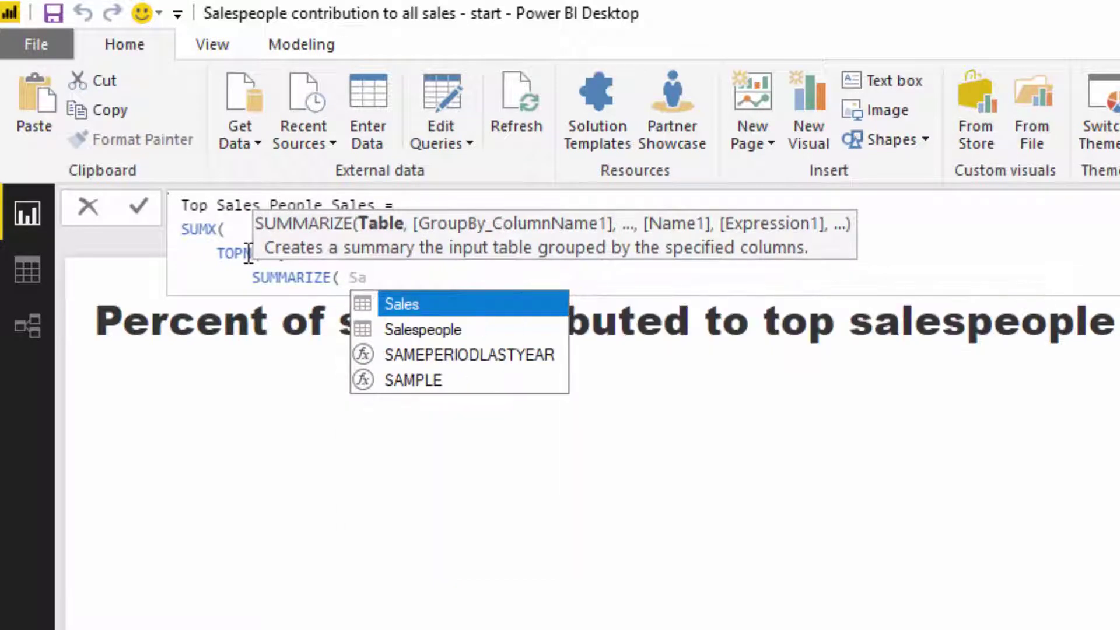
pyautogui.press('Down')
pyautogui.press('Tab')
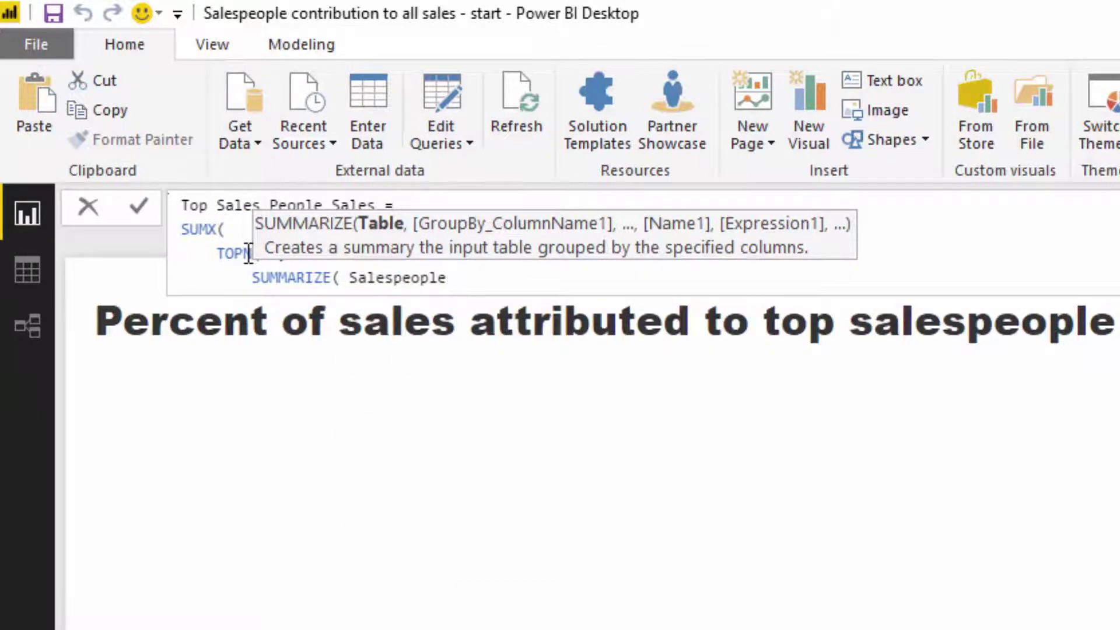
# - Group the SUMMARIZE by Salespeople[Salesperson Name] on its own indented line, followed by a comma
pyautogui.write(',')
pyautogui.hotkey('shift', 'Return')
pyautogui.press('Escape')
pyautogui.press('Tab')
pyautogui.press('Tab')
pyautogui.press('Tab')
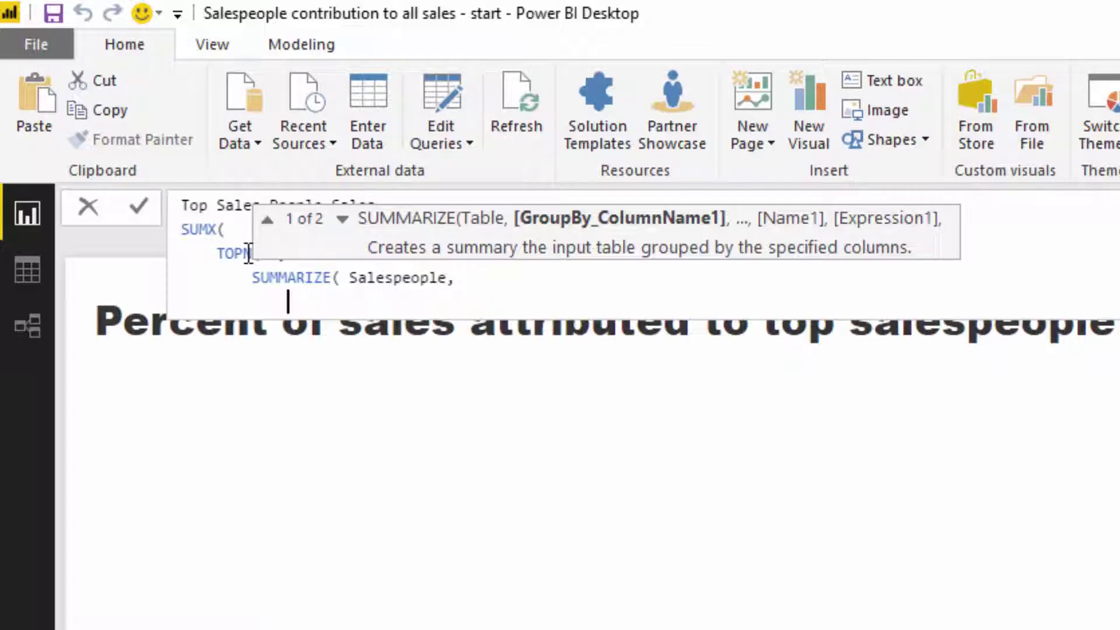
pyautogui.write('Sal')
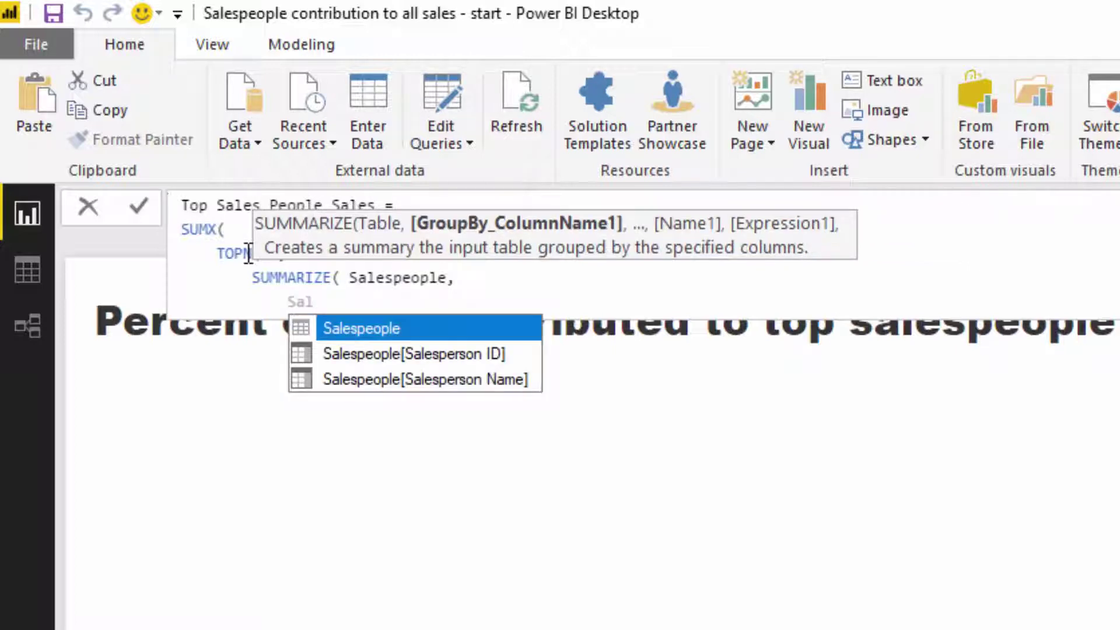
pyautogui.press('Down')
pyautogui.press('Down')
pyautogui.press('Tab')
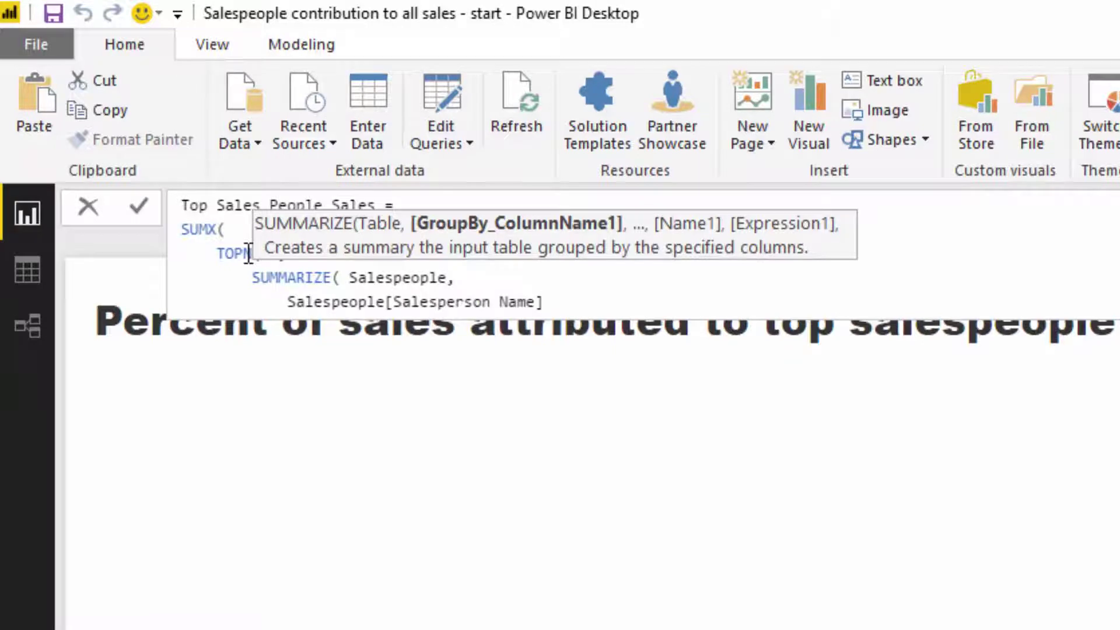
pyautogui.write(',')
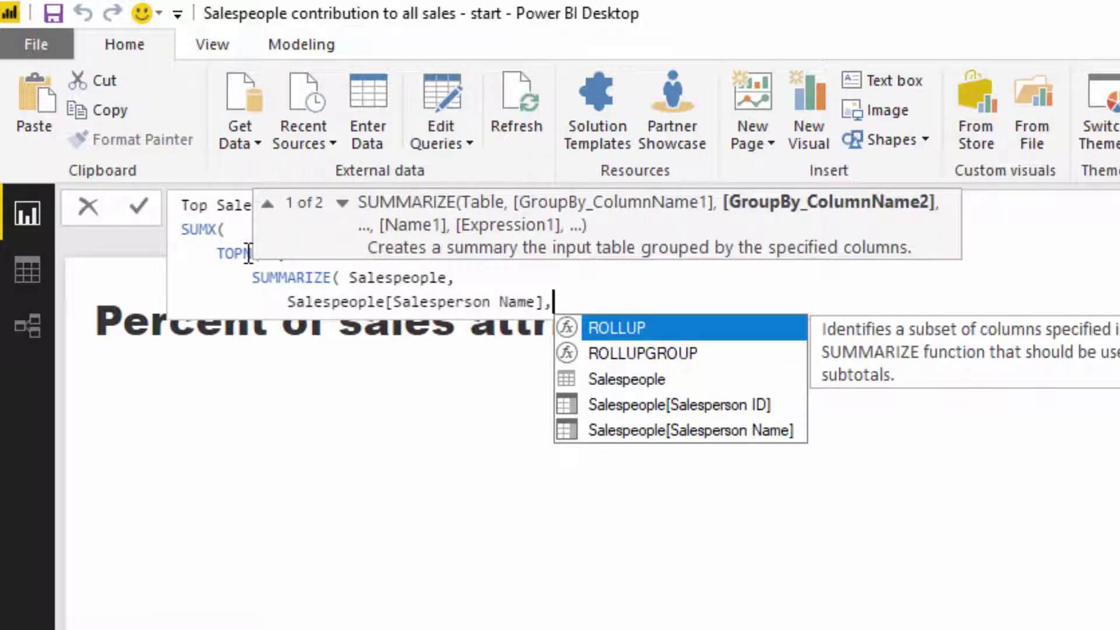
# - Add "SalesAmount" with the expression [Total Sales] to the SUMMARIZE on its own indented line
pyautogui.press('Escape')
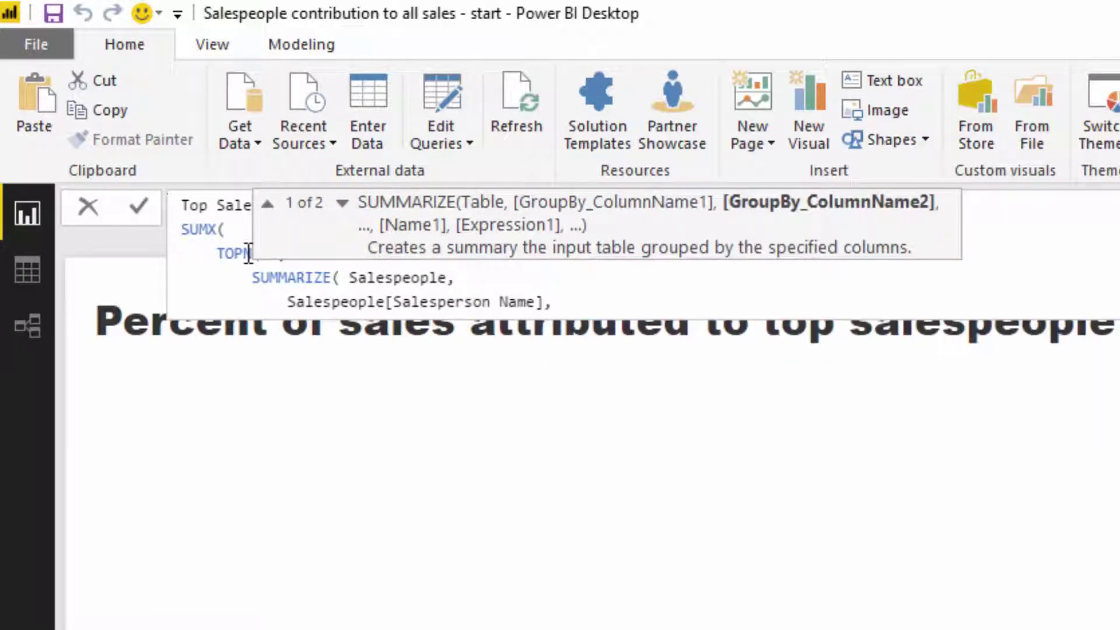
pyautogui.hotkey('shift', 'Return')
pyautogui.press('Tab')
pyautogui.press('Tab')
pyautogui.press('Tab')
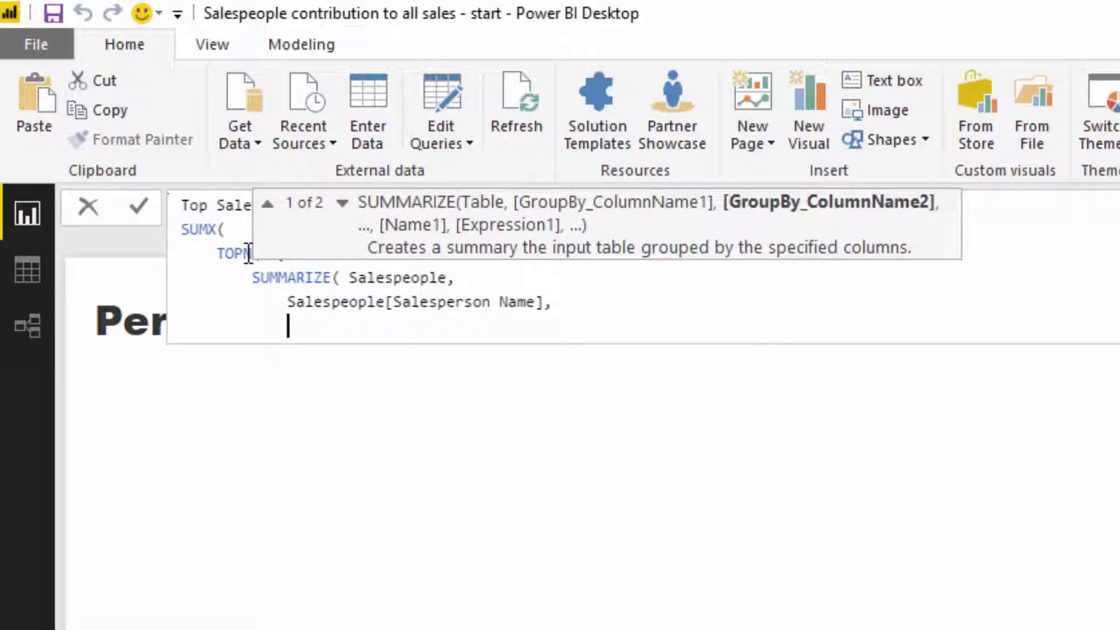
pyautogui.write('"SalesAmount')
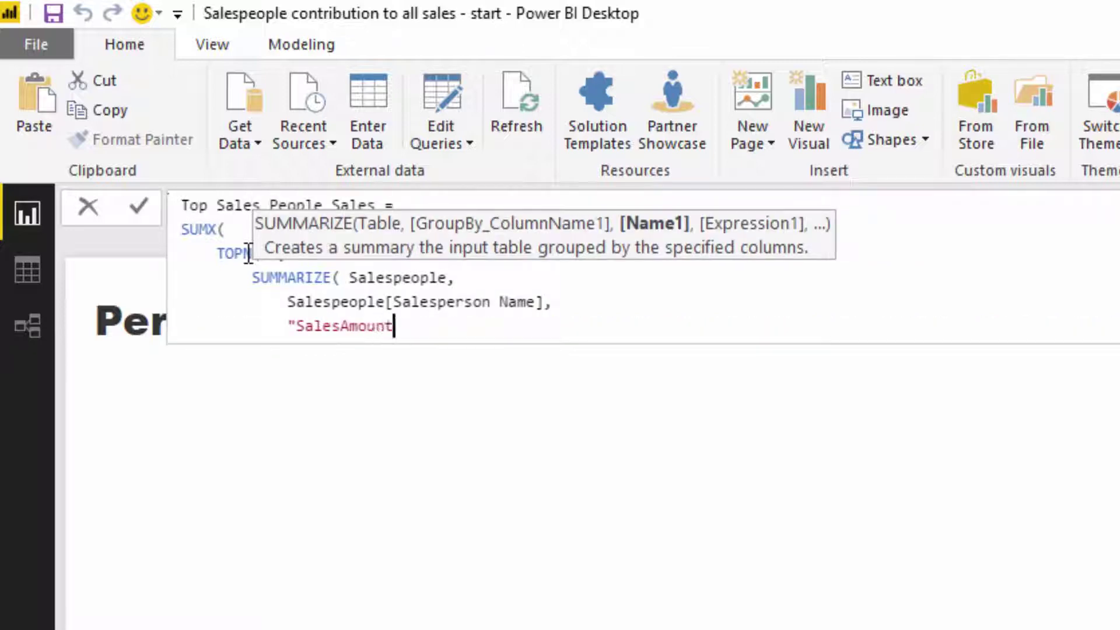
pyautogui.write('", Sa')
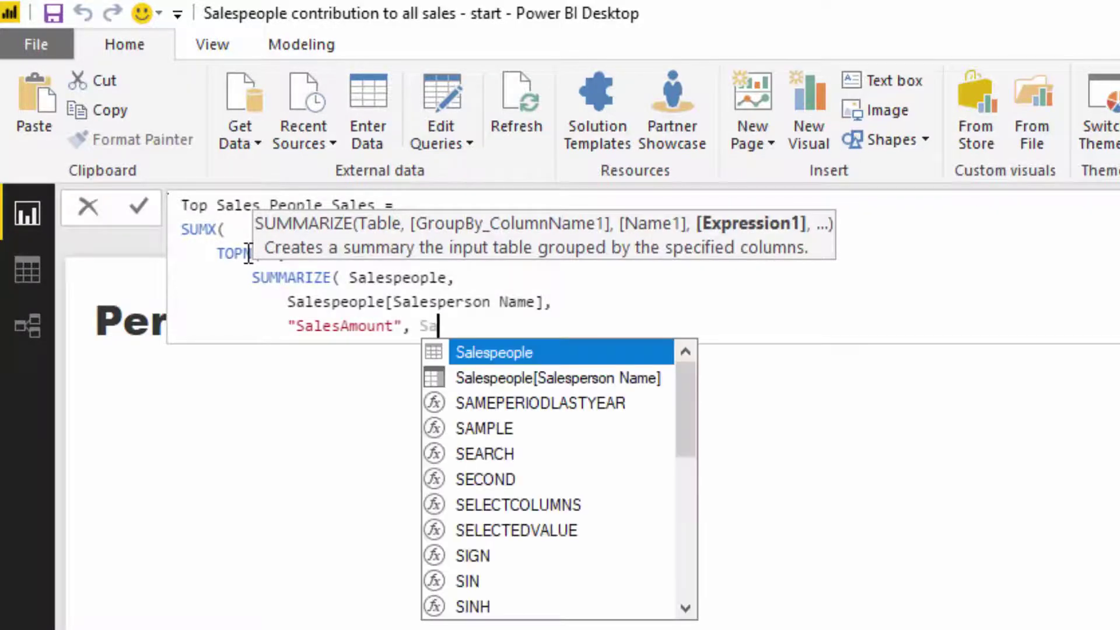
pyautogui.press('Down')
pyautogui.press('Down')
pyautogui.press('Down')
pyautogui.press('Down')
pyautogui.press('Tab')
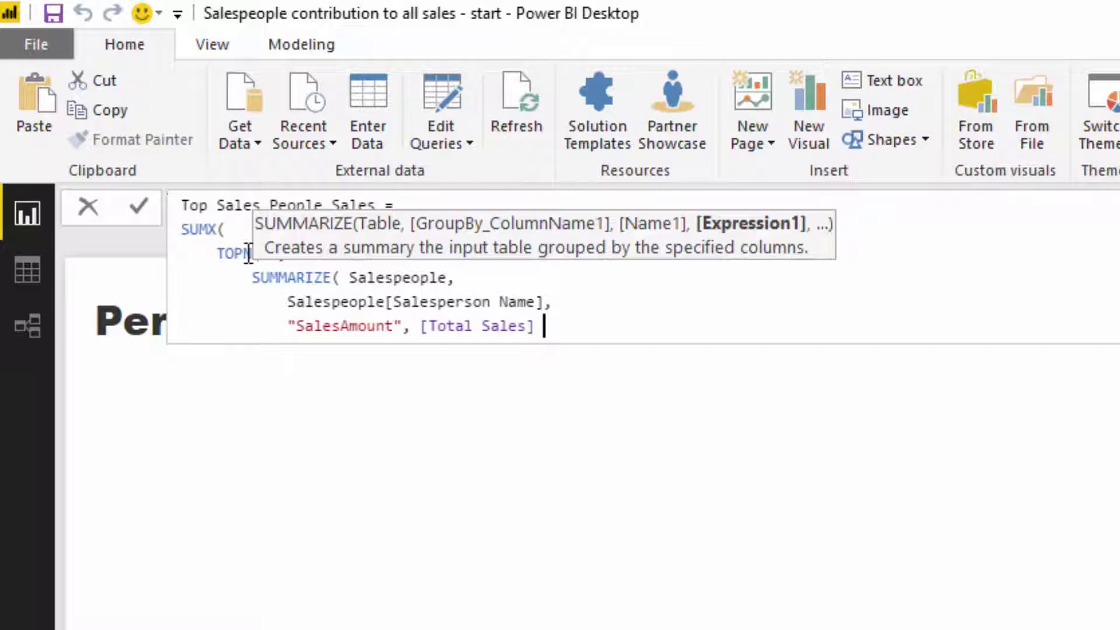
# - Close the SUMMARIZE, add [SalesAmount] on a new line as TOPN's order-by expression, and close TOPN followed by a comma
pyautogui.write('),')
pyautogui.hotkey('shift', 'Return')
pyautogui.press('Tab')
pyautogui.press('Tab')
pyautogui.press('Tab')
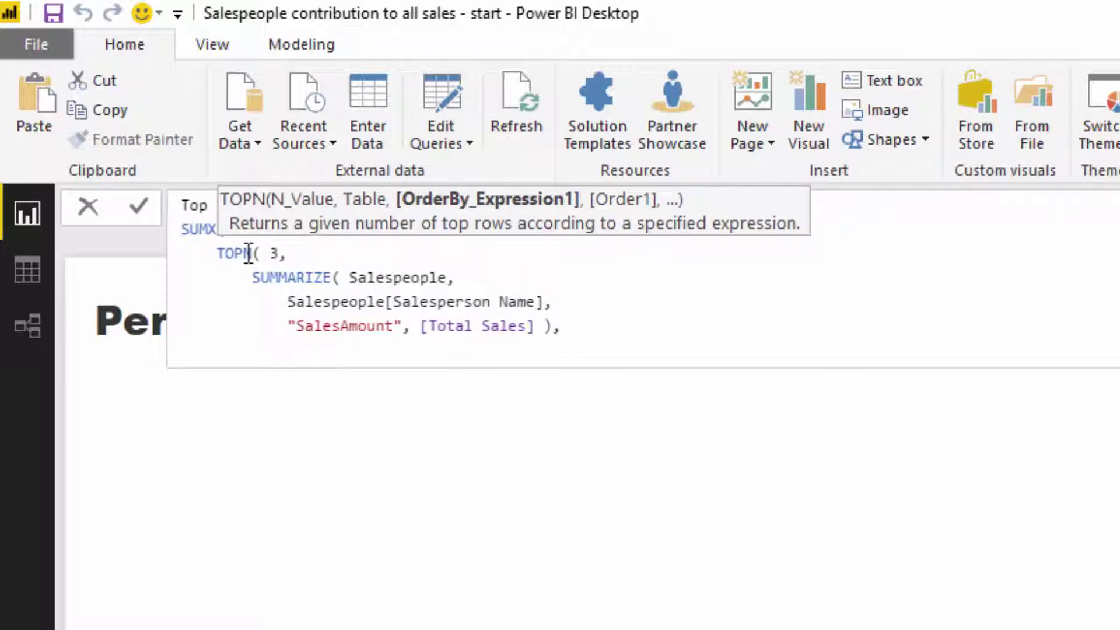
pyautogui.press('BackSpace')
pyautogui.write('Sal')
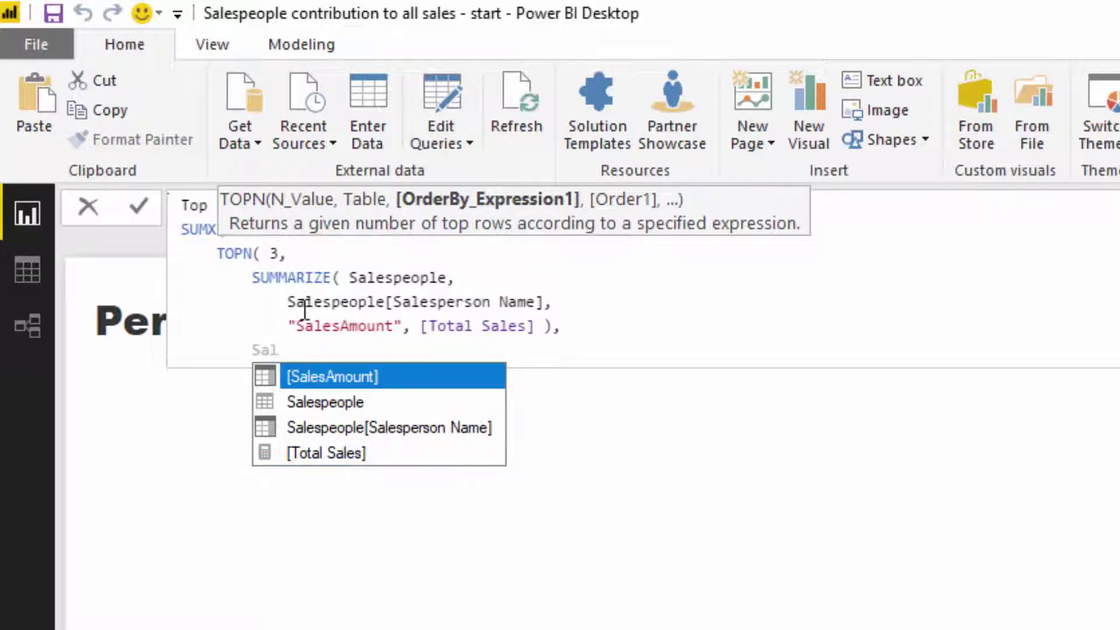
pyautogui.click(553, 327)
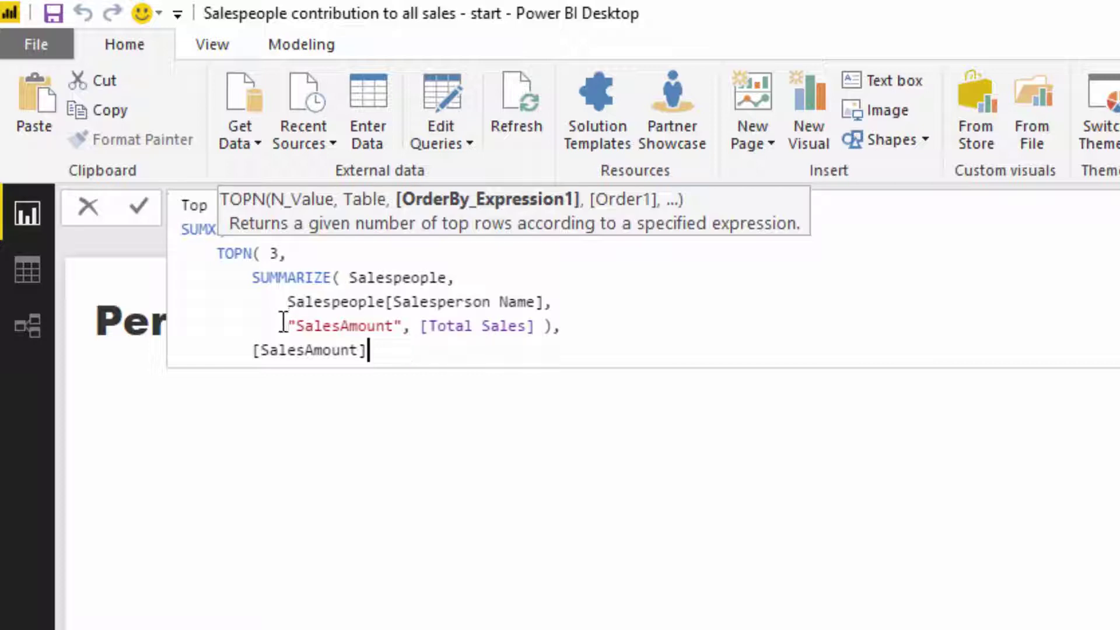
pyautogui.moveTo(286, 325); pyautogui.dragTo(555, 325)
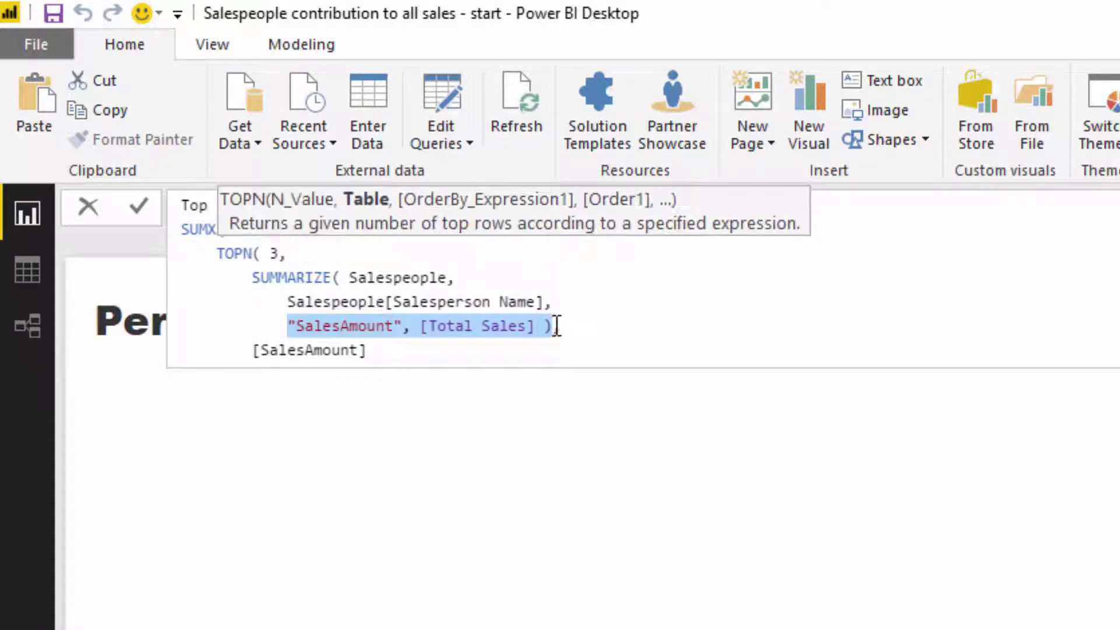
pyautogui.click(408, 352)
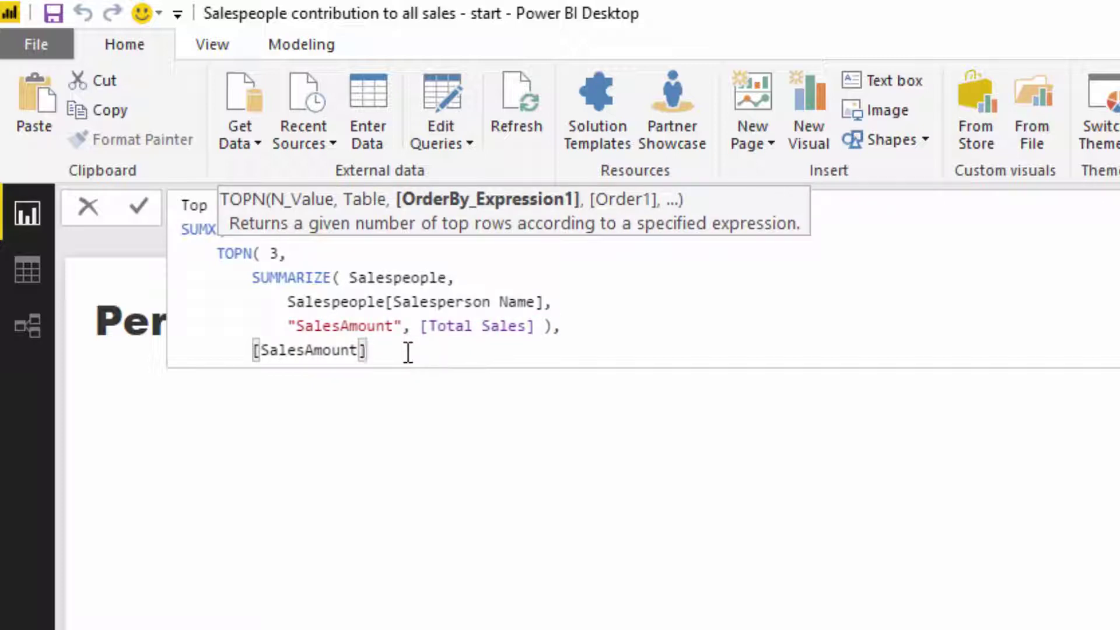
pyautogui.write('),')
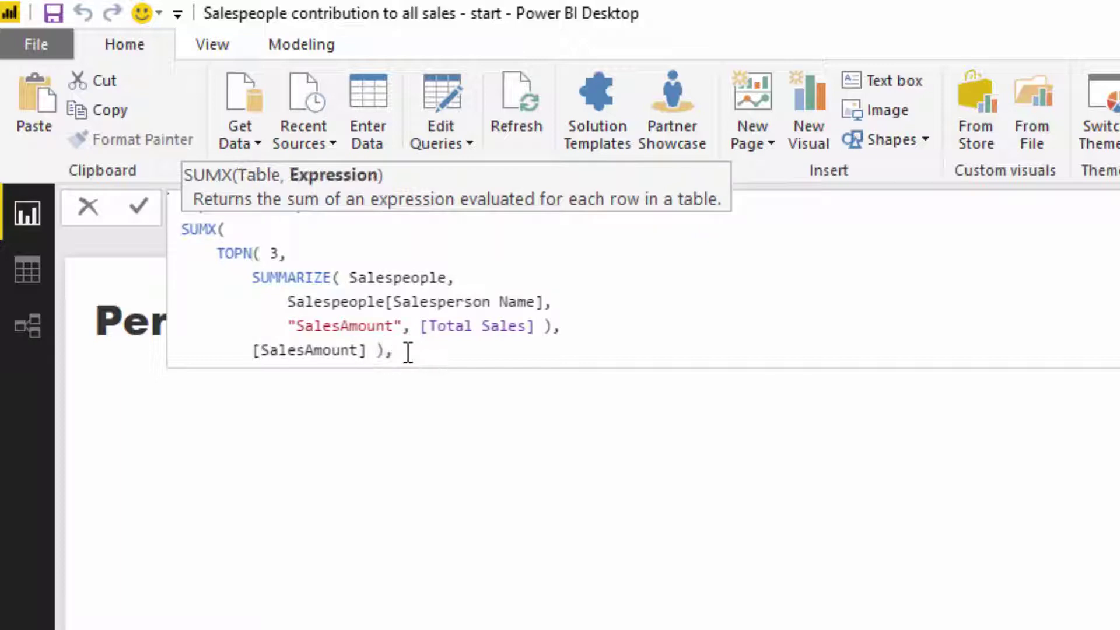
# - Add [Total Sales] on a new line as the SUMX expression, close the function and commit the Top Sales People Sales measure
pyautogui.hotkey('shift', 'Return')
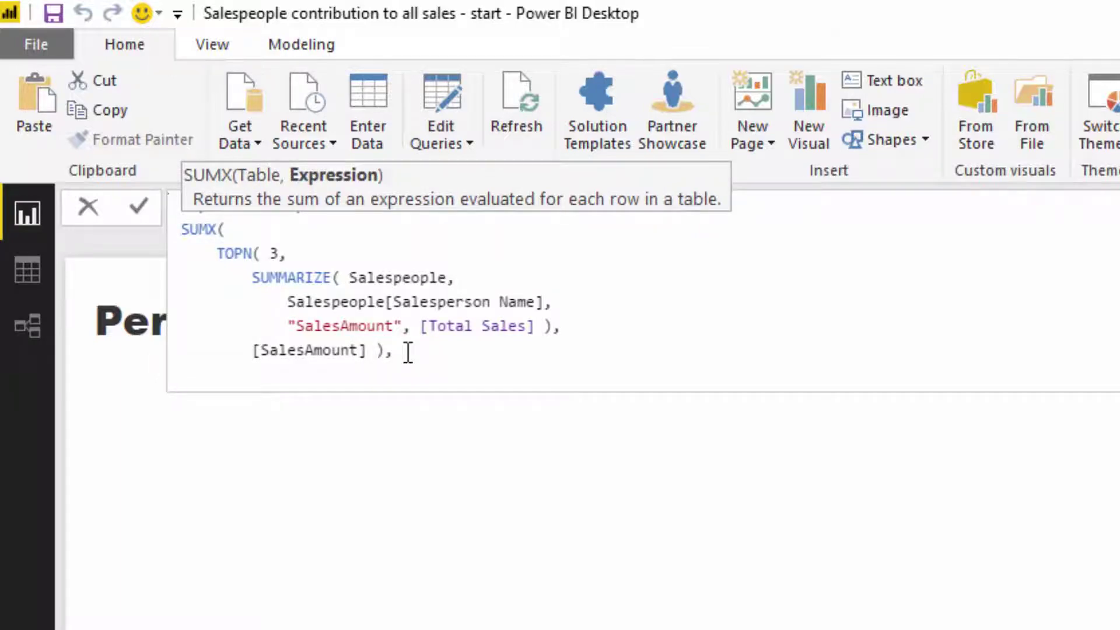
pyautogui.write('To')
pyautogui.press('Down')
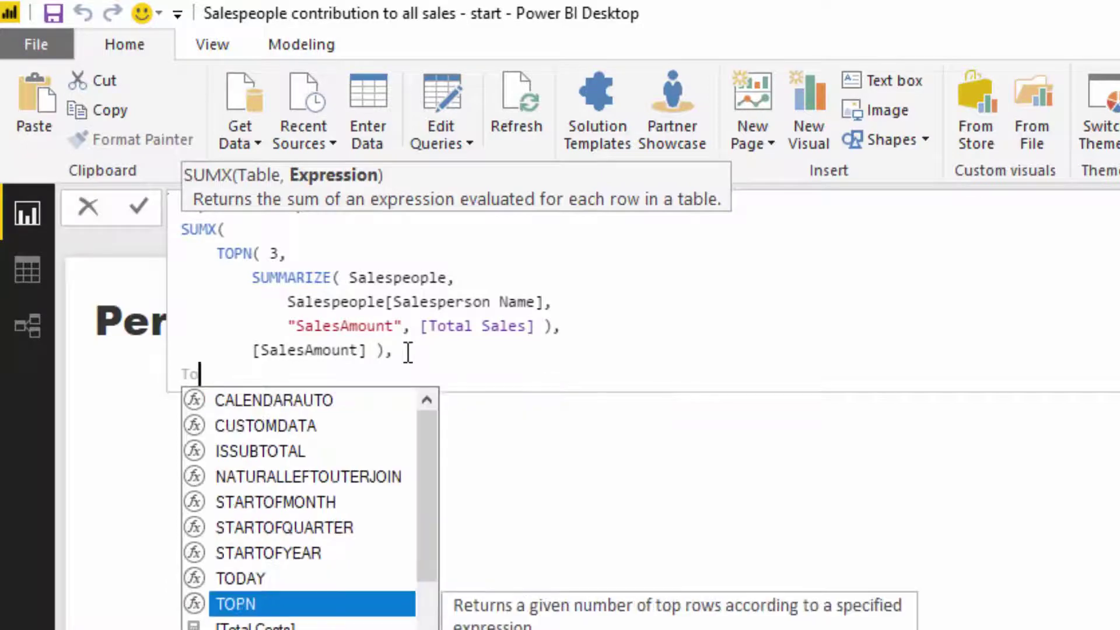
pyautogui.press('Down')
pyautogui.press('Down')
pyautogui.press('Down')
pyautogui.press('Tab')
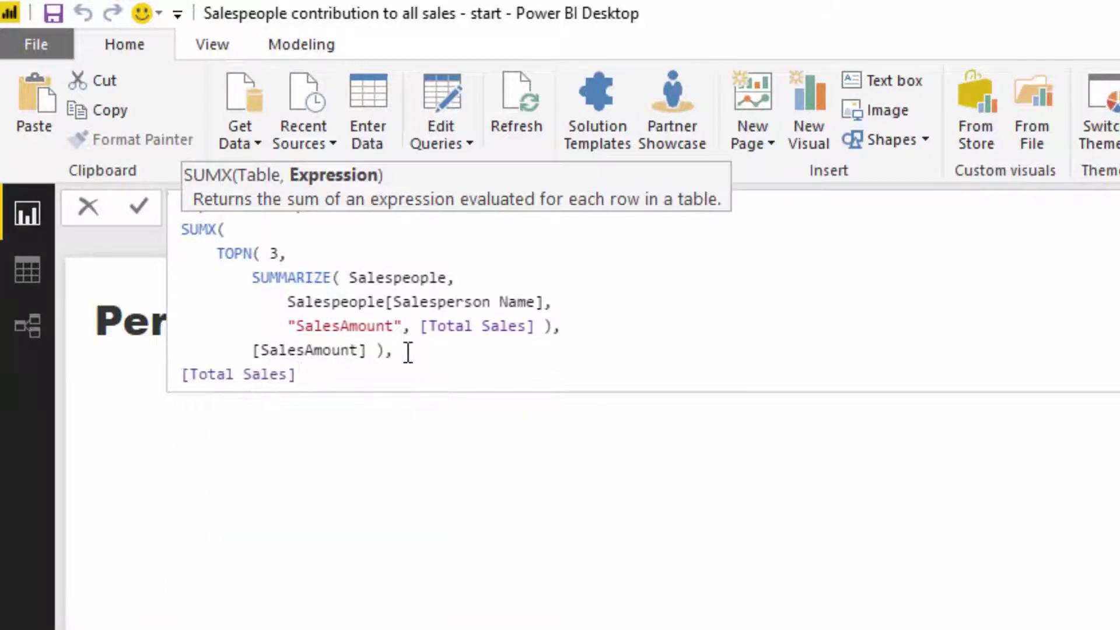
pyautogui.write(')')
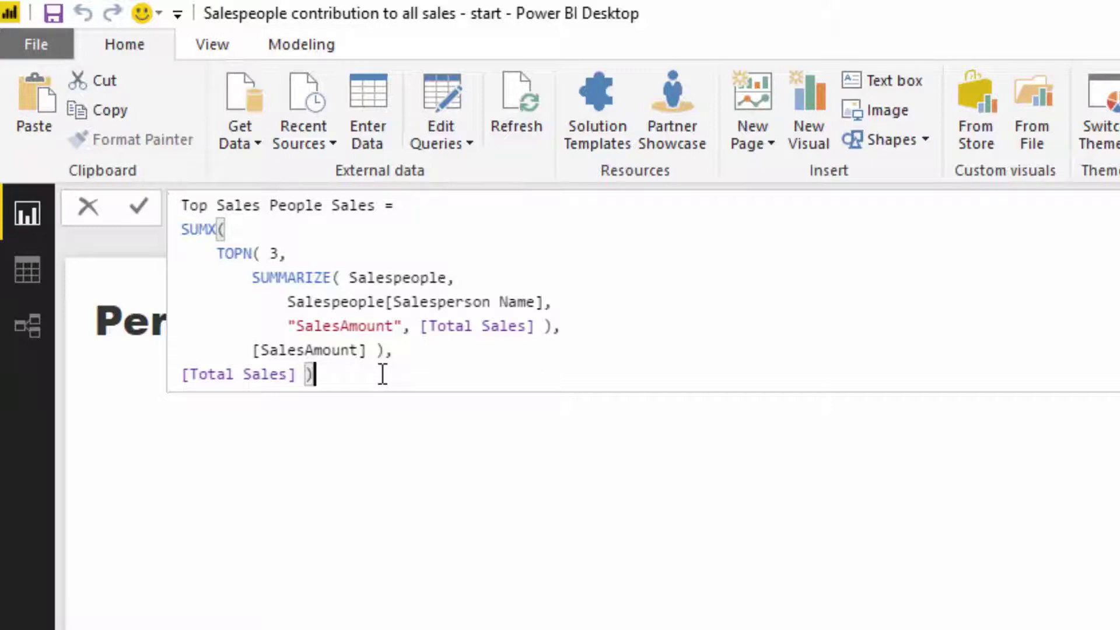
pyautogui.press('Return')
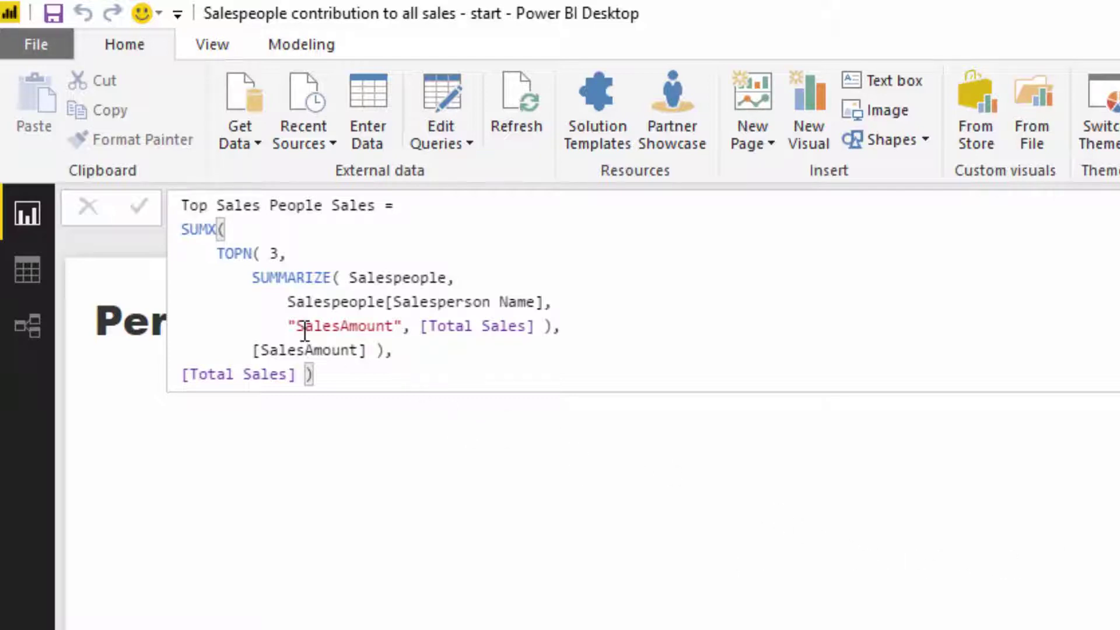
pyautogui.click(381, 578)
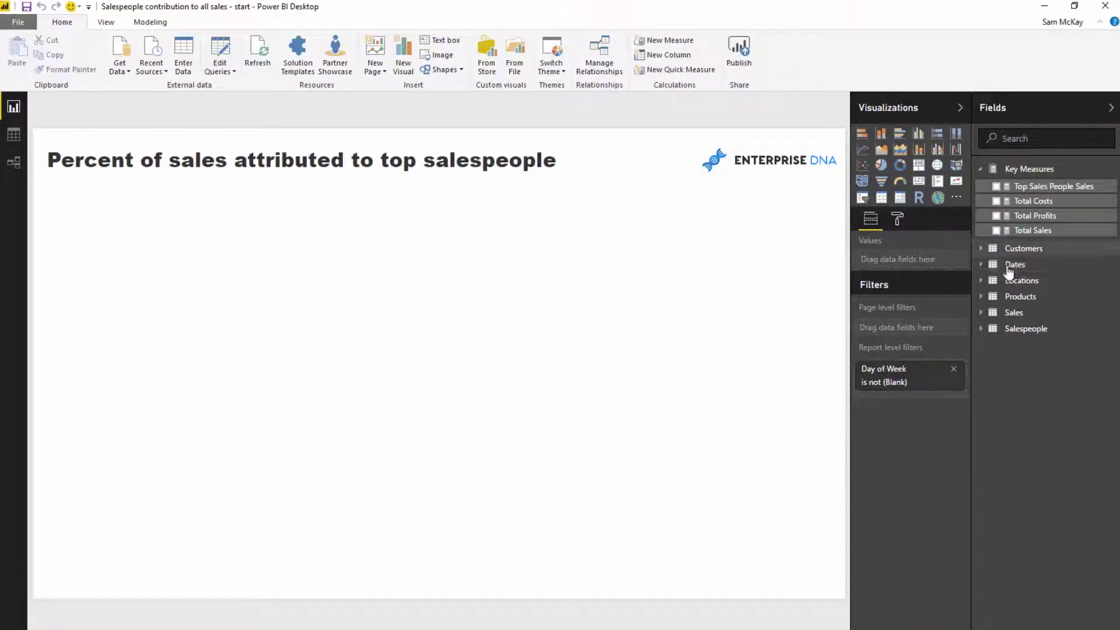
# - Create a table visual from Month & Year of the Dates table and place it below the report title
pyautogui.click(981, 266)
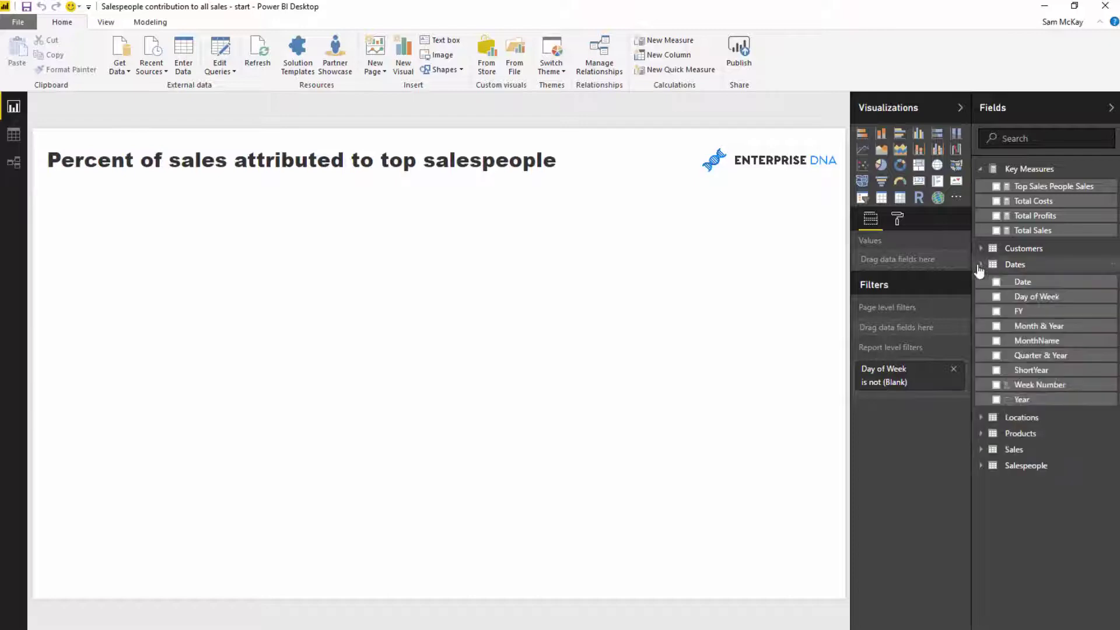
pyautogui.moveTo(1039, 326); pyautogui.dragTo(318, 278)
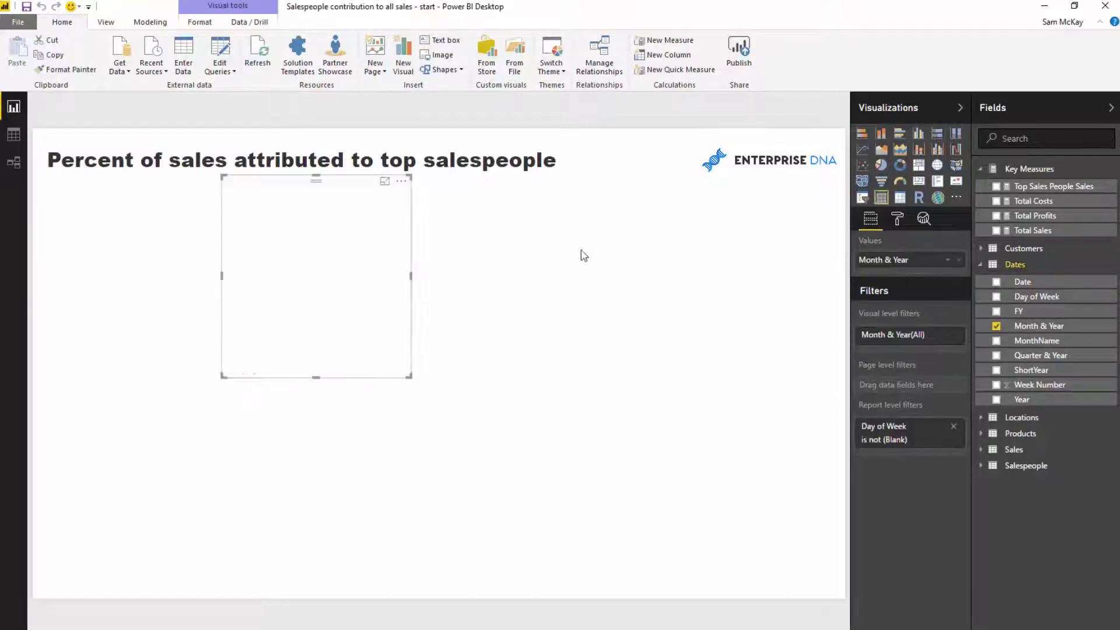
pyautogui.moveTo(366, 187); pyautogui.dragTo(279, 201)
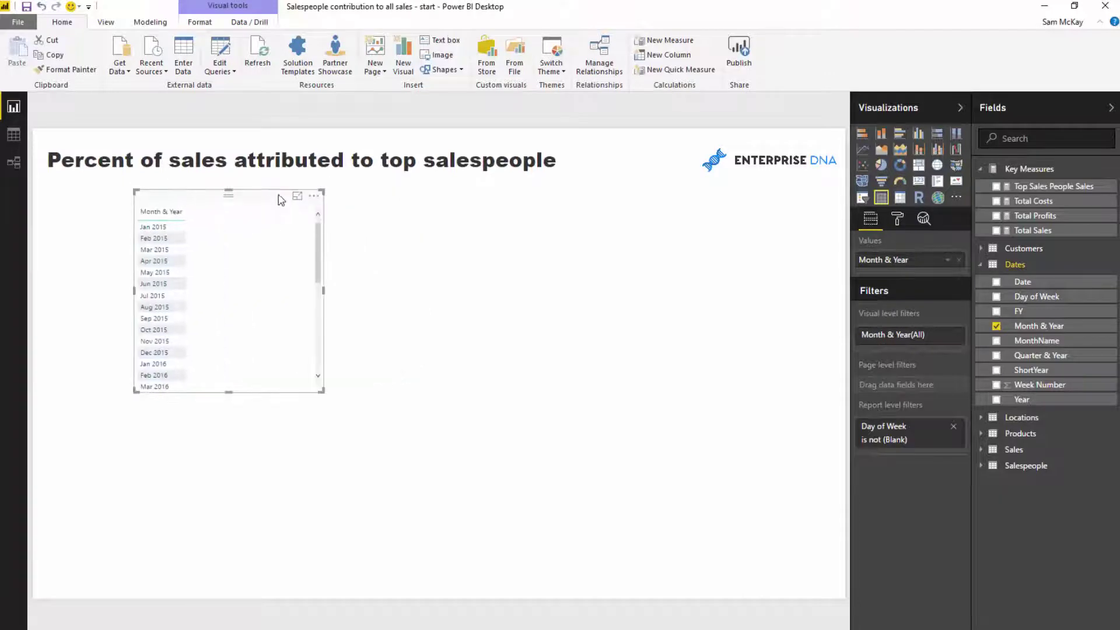
# - Add State from Locations to the visual and convert it to a matrix with State as rows and Month & Year as columns
pyautogui.click(981, 266)
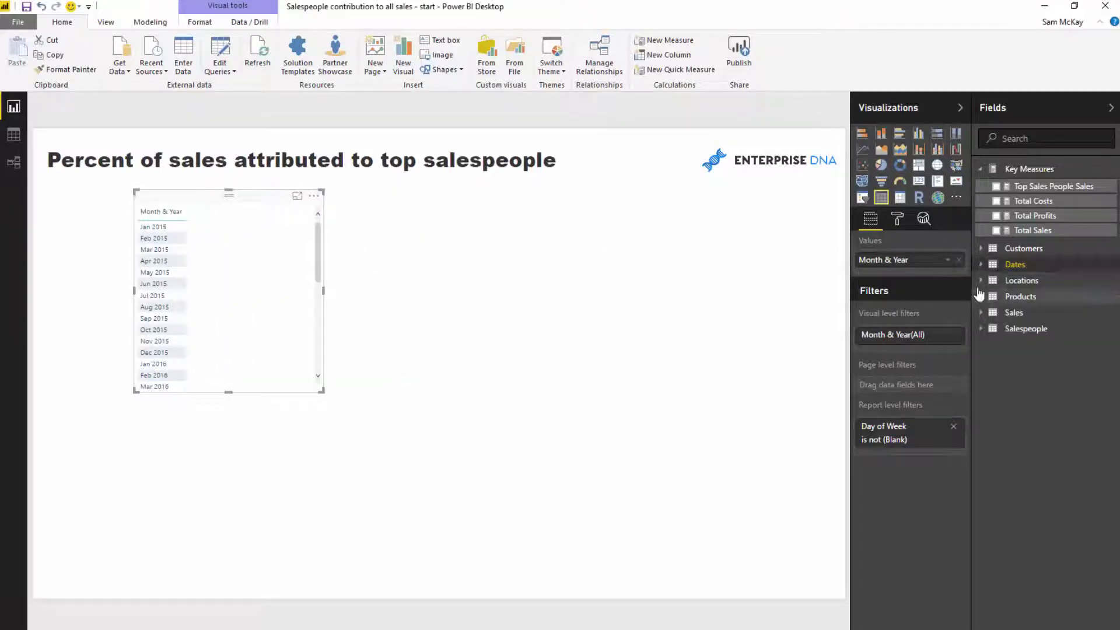
pyautogui.click(981, 281)
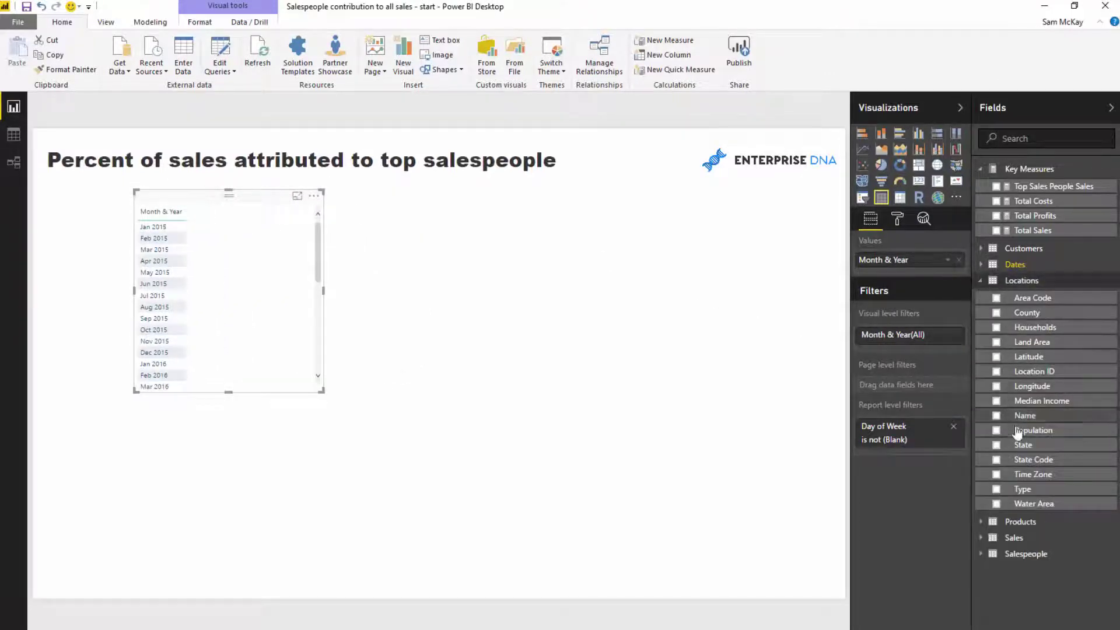
pyautogui.moveTo(1023, 446); pyautogui.dragTo(912, 274)
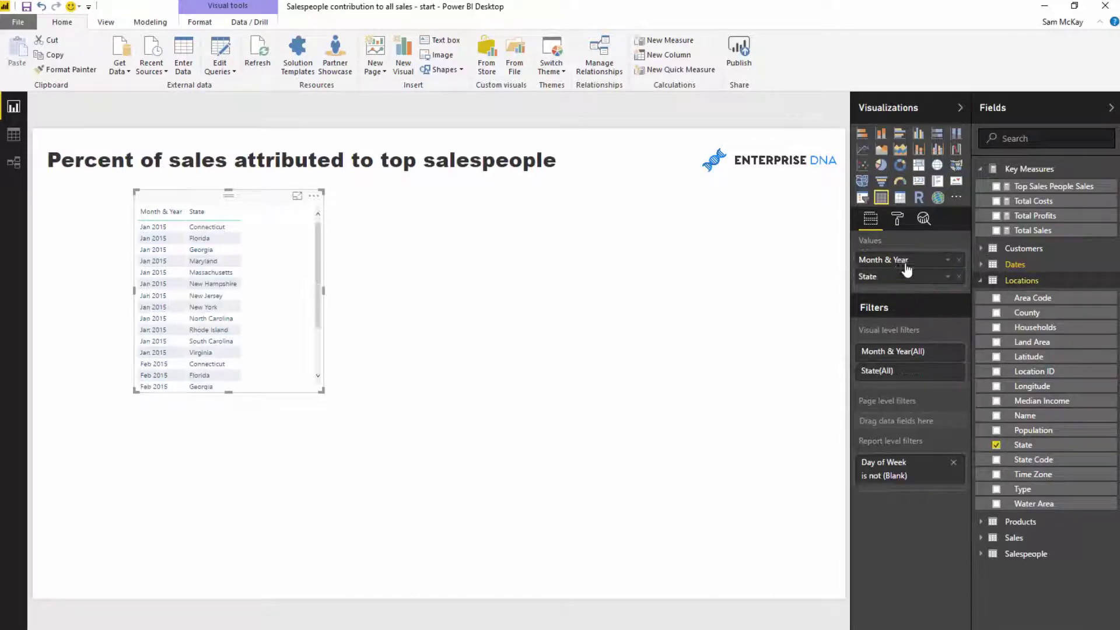
pyautogui.click(907, 199)
pyautogui.moveTo(903, 281); pyautogui.dragTo(899, 327)
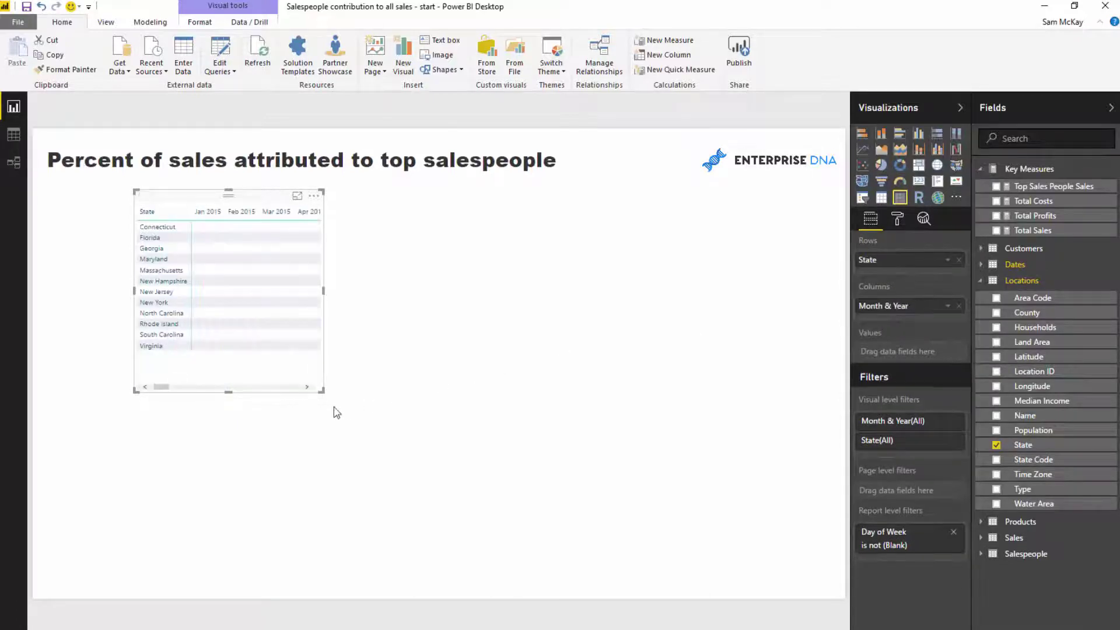
# - Widen the matrix across the page under the title and use Total Sales as its values
pyautogui.moveTo(323, 390); pyautogui.dragTo(768, 368)
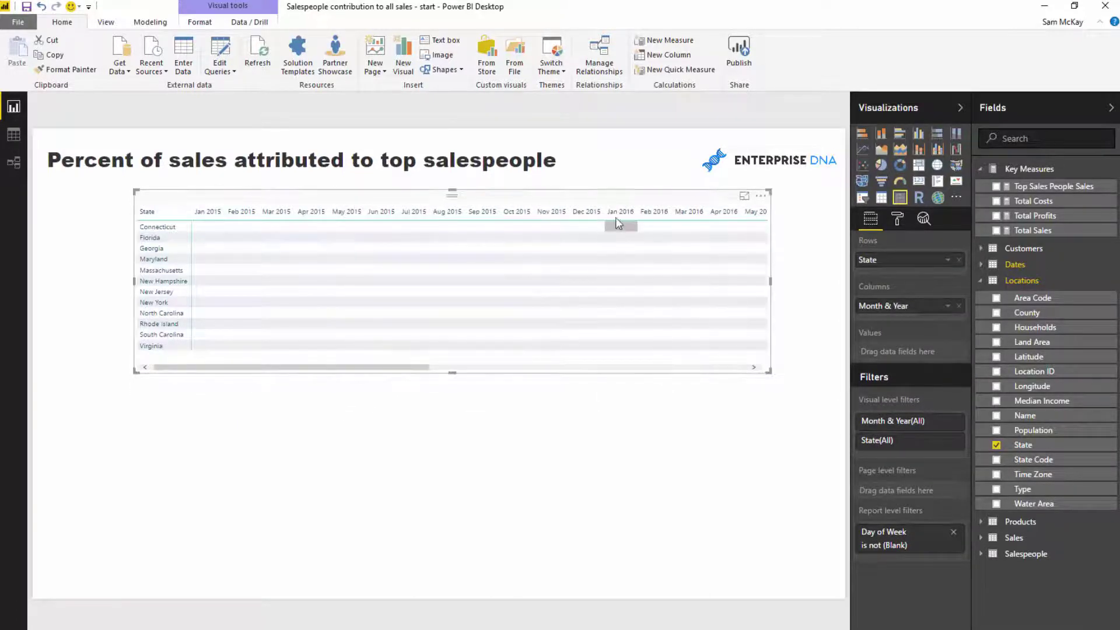
pyautogui.moveTo(602, 205); pyautogui.dragTo(565, 206)
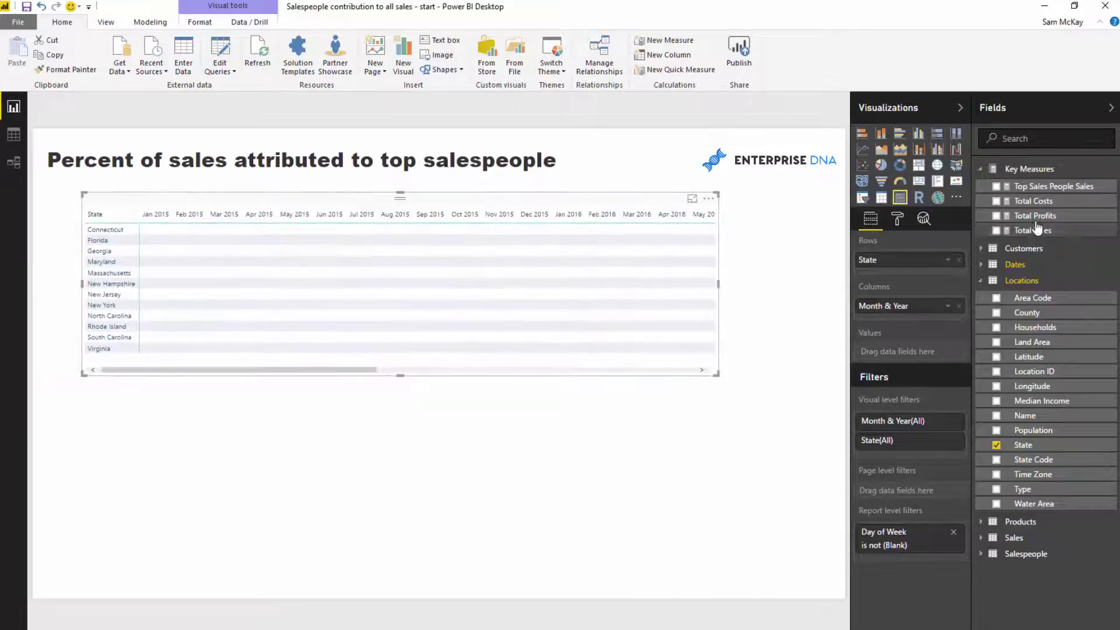
pyautogui.moveTo(1027, 233); pyautogui.dragTo(917, 351)
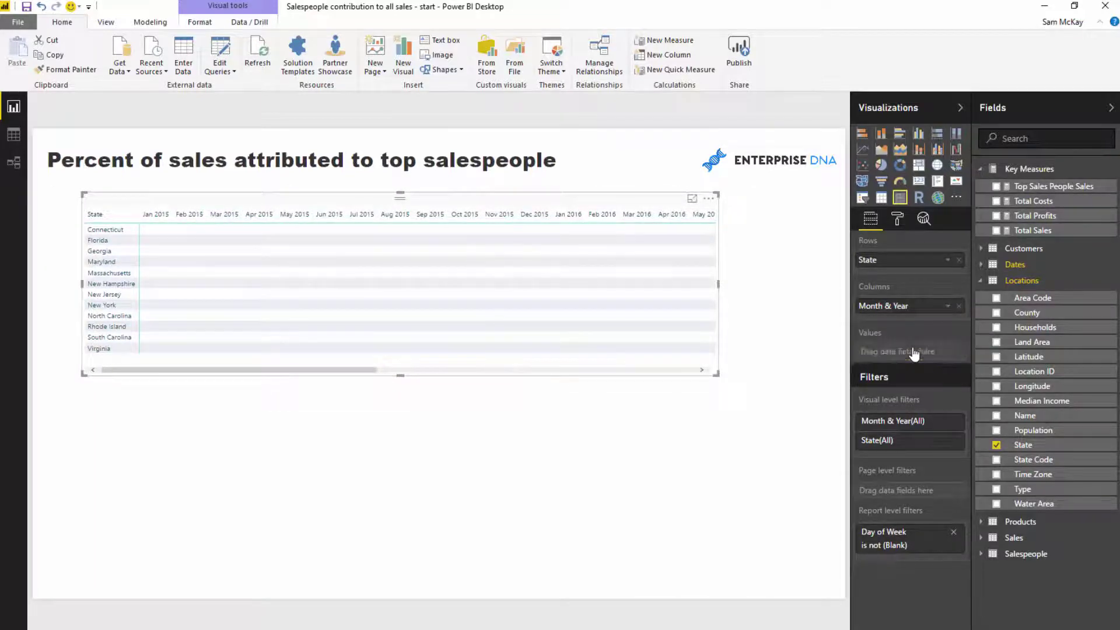
pyautogui.moveTo(719, 374); pyautogui.dragTo(835, 375)
# - Apply data bars conditional formatting with a teal positive bar to Total Sales in the matrix
pyautogui.click(948, 351)
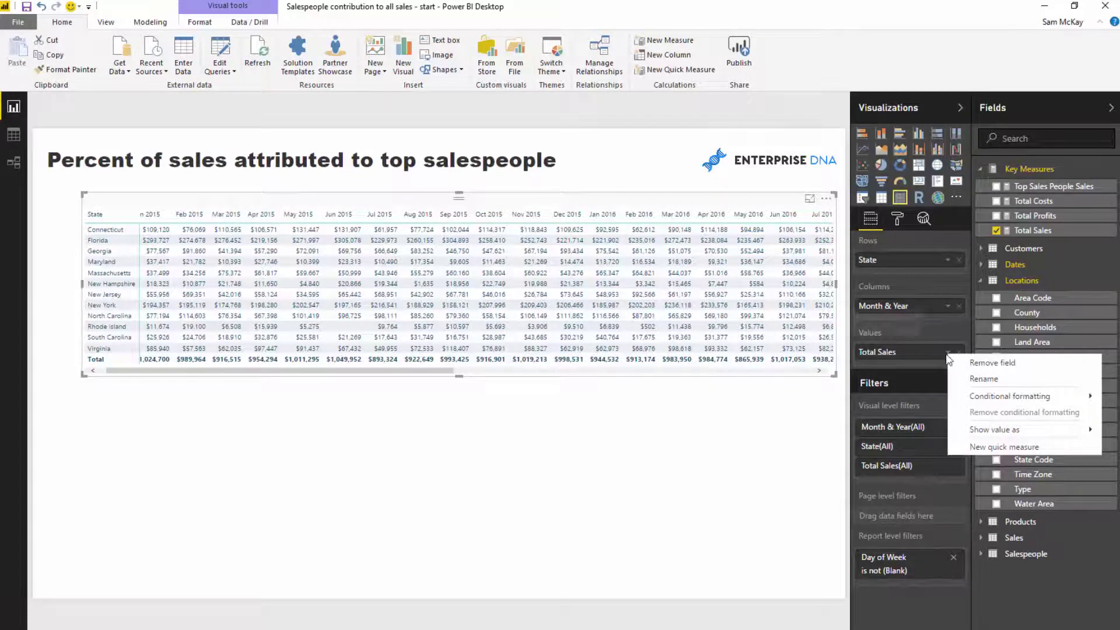
pyautogui.moveTo(991, 400)
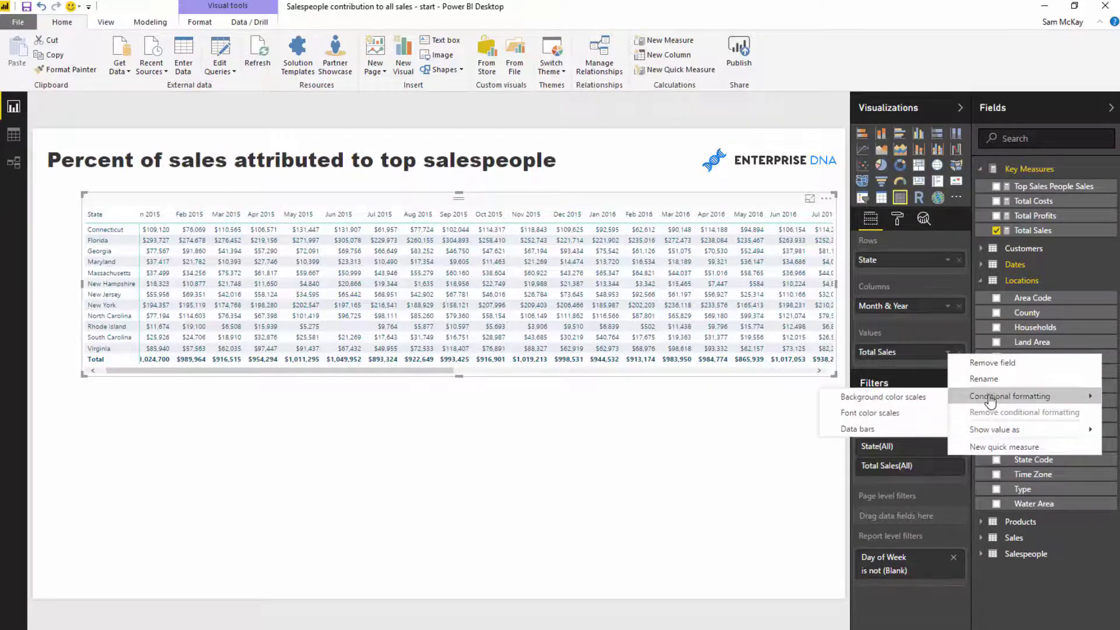
pyautogui.click(856, 430)
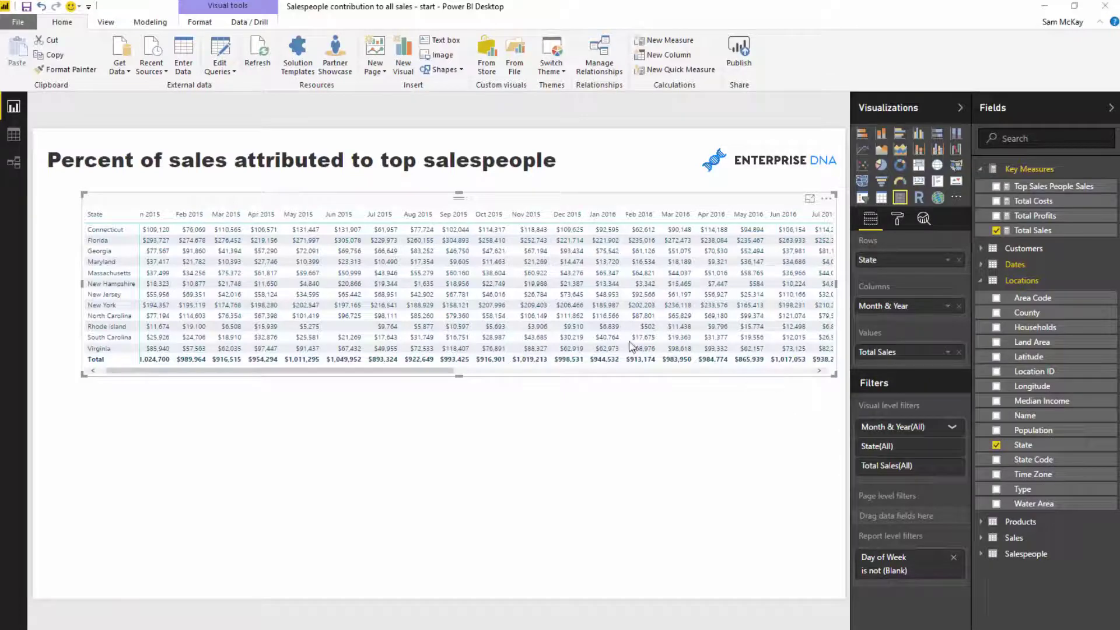
pyautogui.click(461, 358)
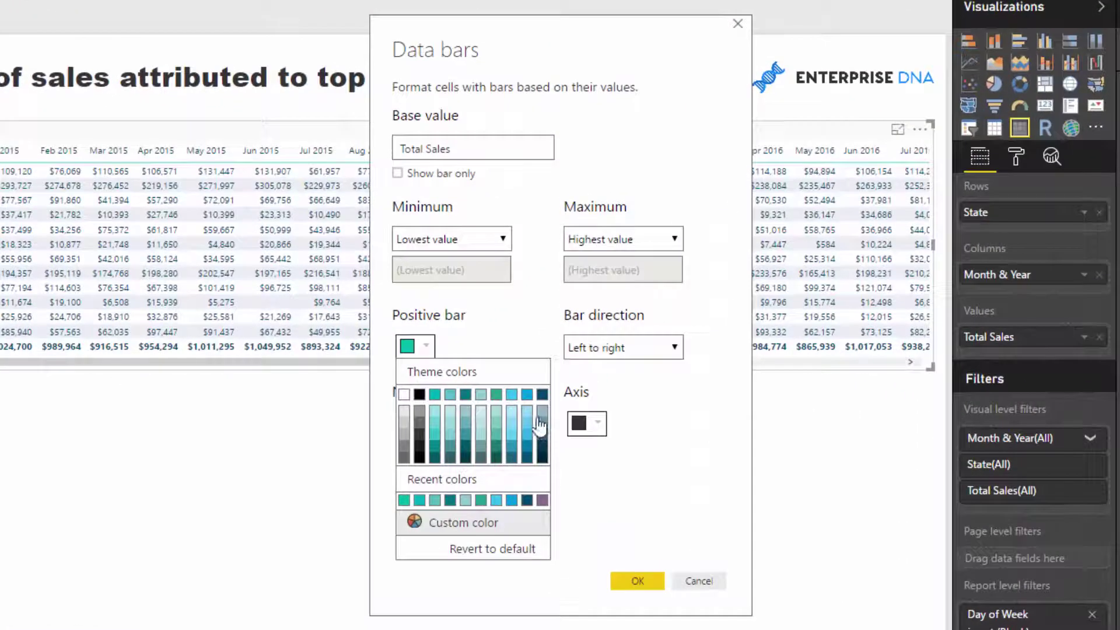
pyautogui.click(468, 422)
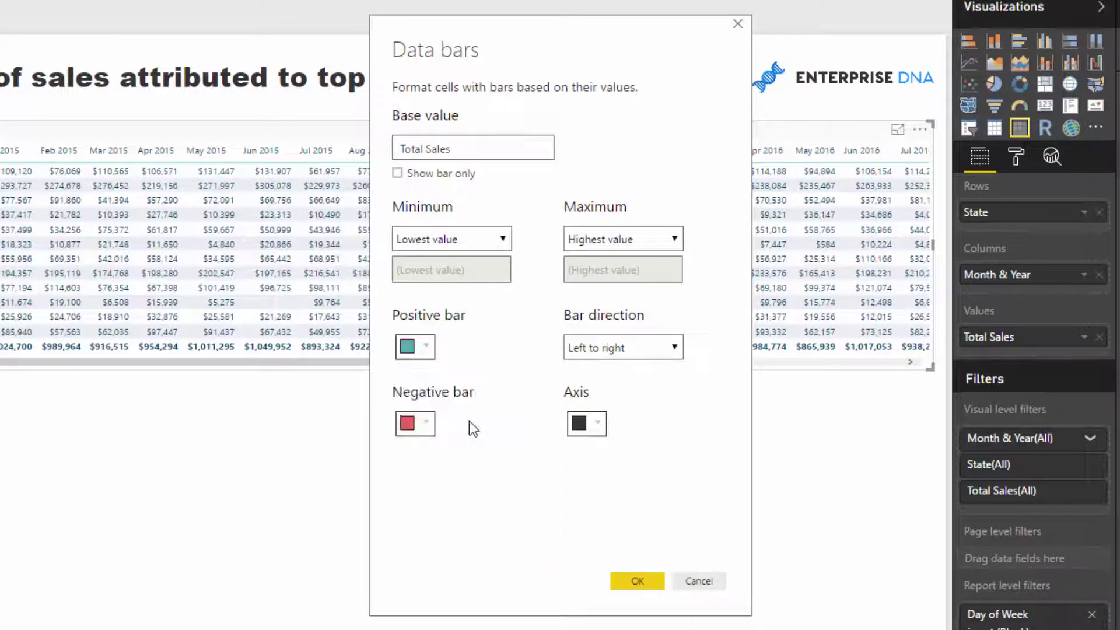
pyautogui.click(645, 582)
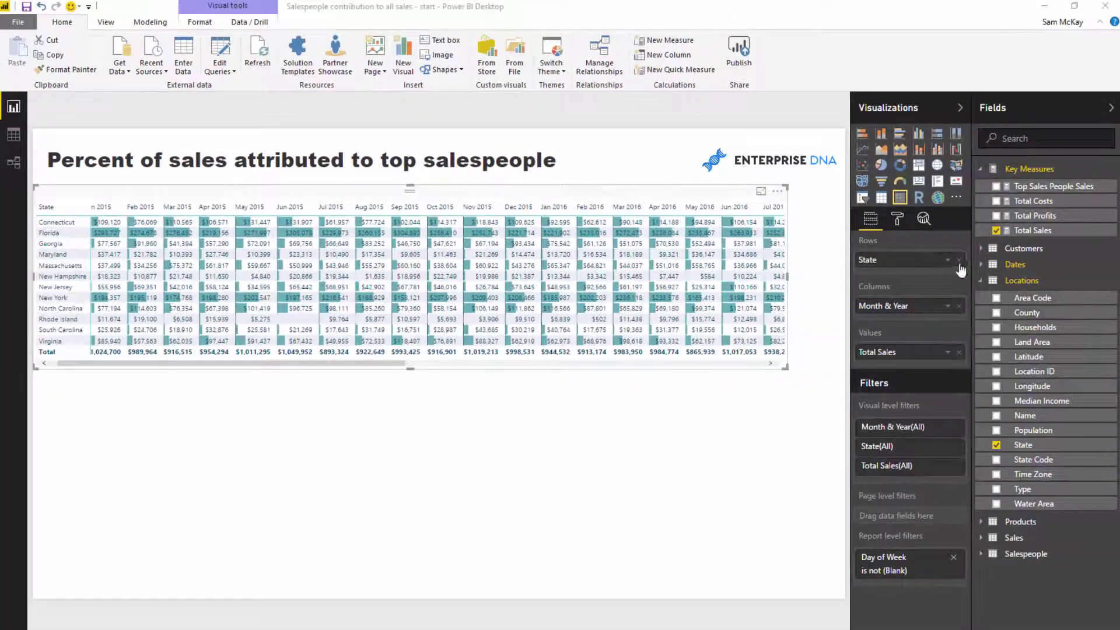
# - Replace Month & Year with Quarter & Year from the Dates table as the matrix columns
pyautogui.click(982, 281)
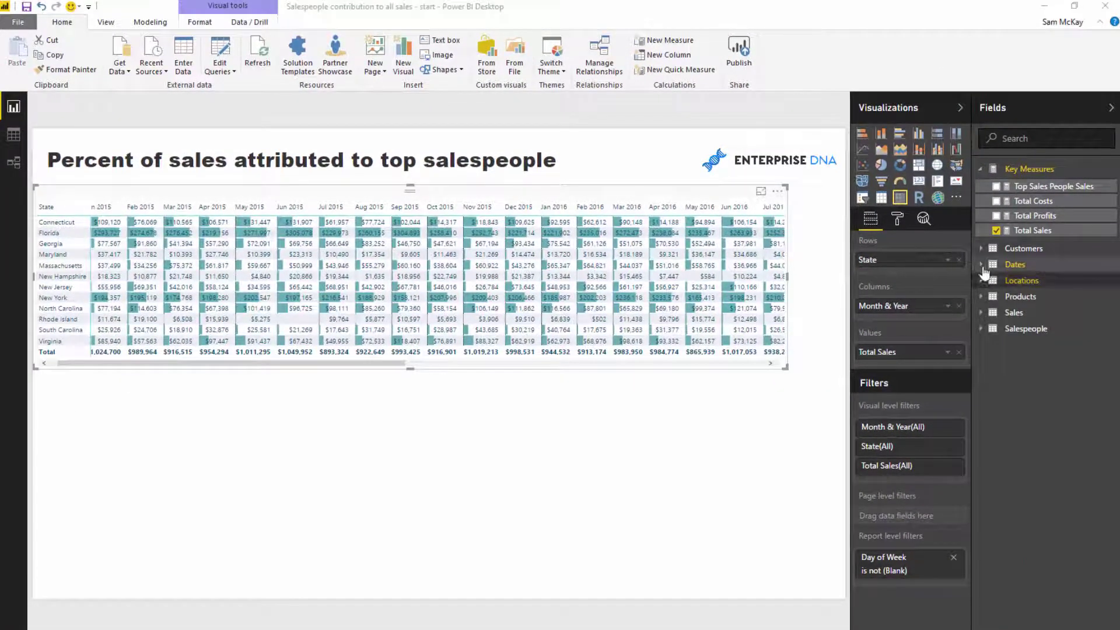
pyautogui.click(982, 264)
pyautogui.moveTo(1040, 355); pyautogui.dragTo(907, 319)
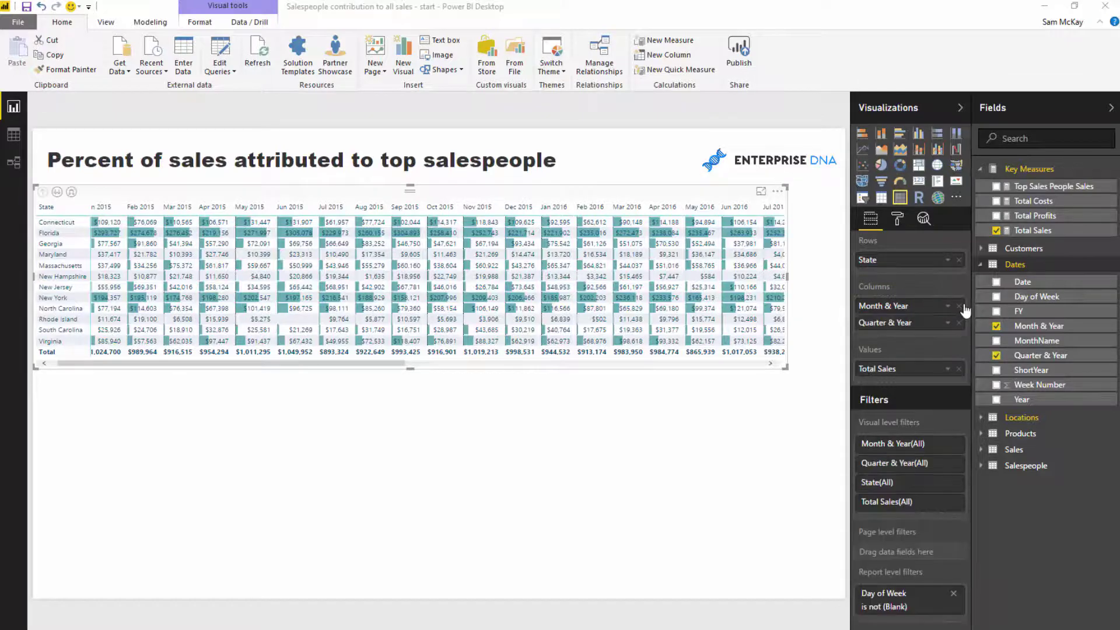
pyautogui.click(959, 306)
# - Shift the matrix slightly right, narrow its frame from the right side, and sort it by Total Sales
pyautogui.moveTo(640, 271); pyautogui.dragTo(666, 270)
pyautogui.moveTo(812, 278); pyautogui.dragTo(761, 278)
pyautogui.click(753, 191)
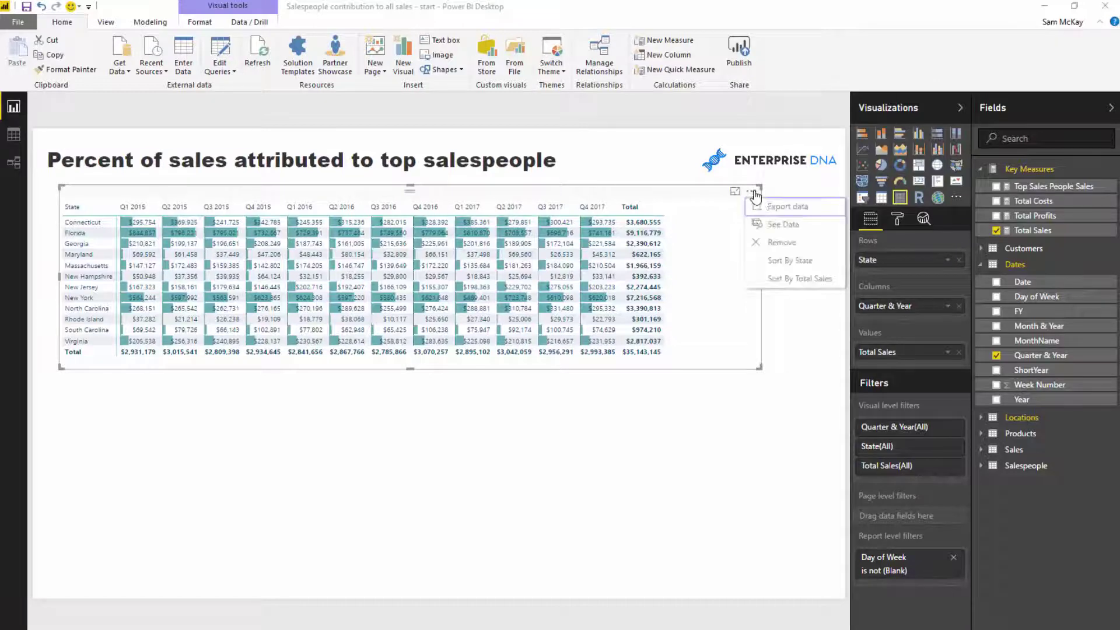
pyautogui.click(782, 279)
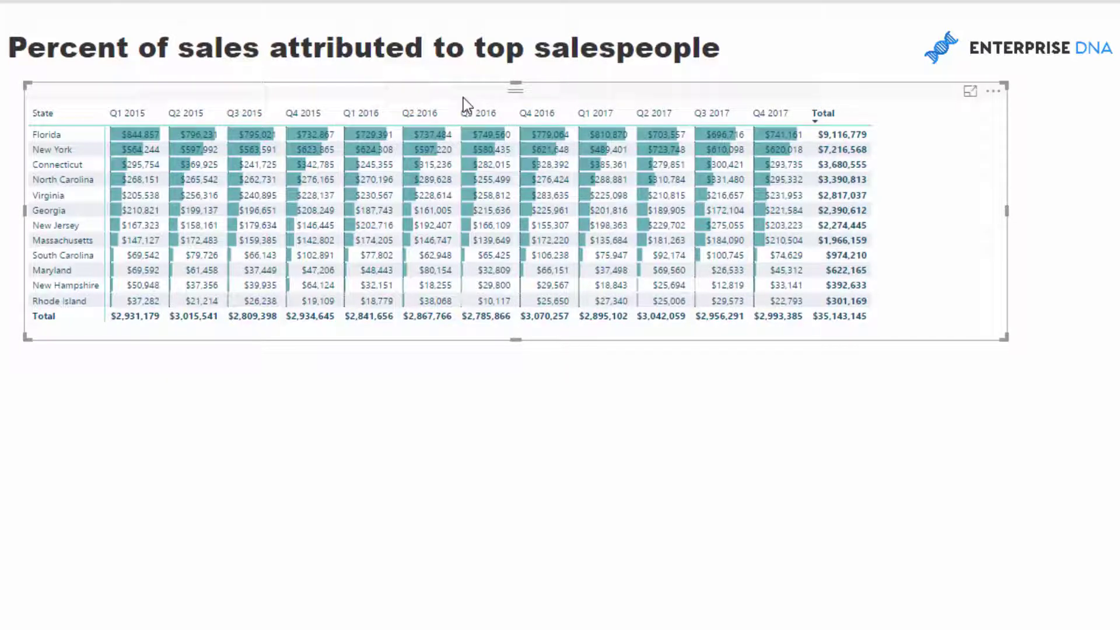
# - Duplicate the Total Sales matrix and place the copy directly below the original
pyautogui.hotkey('ctrl', 'v')
pyautogui.moveTo(464, 97); pyautogui.dragTo(451, 362)
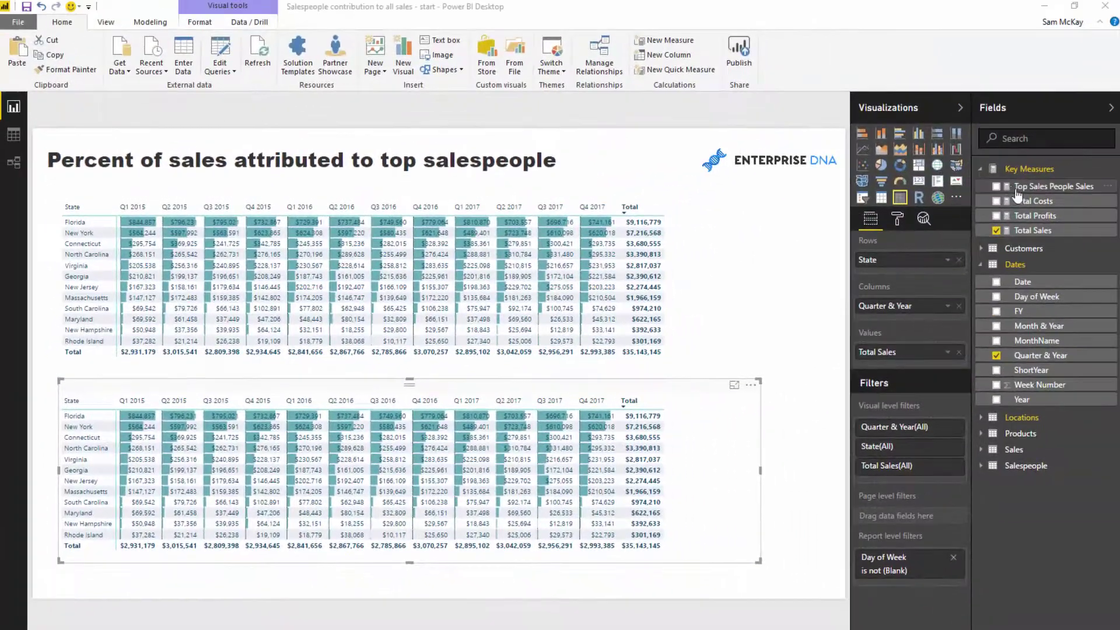
# - Start a new measure named % of Sales to Top Salespeople and begin its formula with DI
pyautogui.click(1119, 157)
pyautogui.click(663, 40)
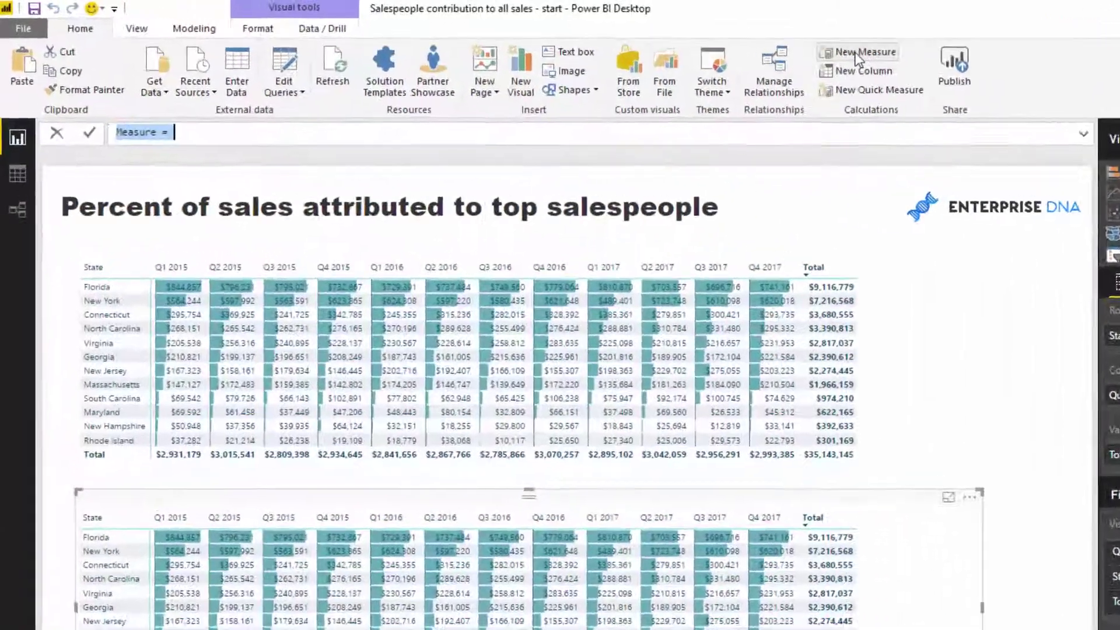
pyautogui.hotkey('ctrl', 'a')
pyautogui.press('BackSpace')
pyautogui.write('% of ')
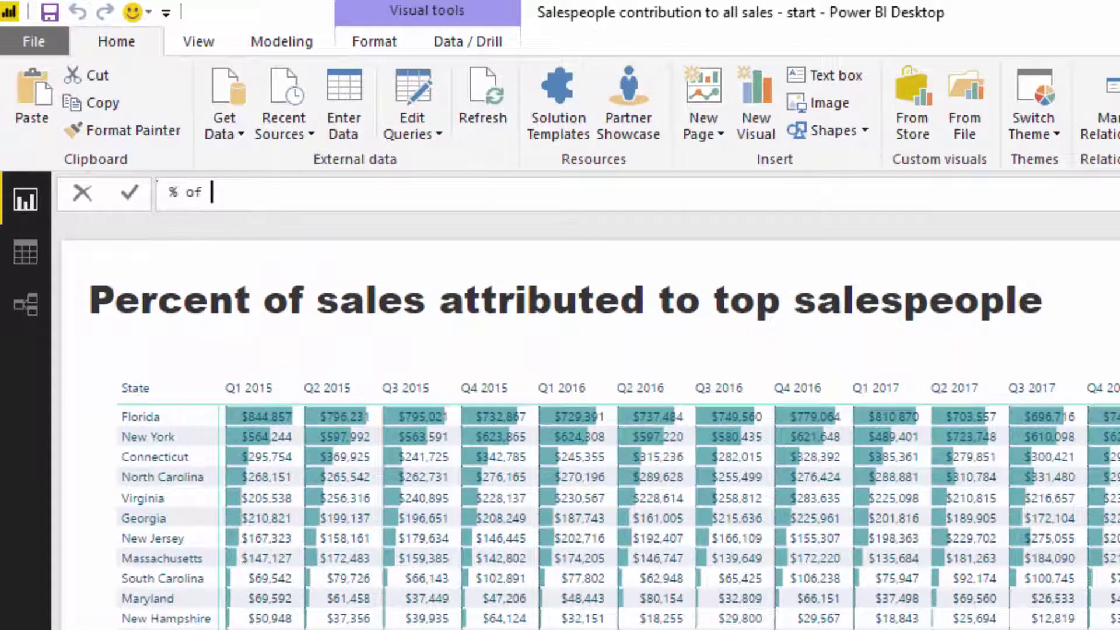
pyautogui.write('Sales to ')
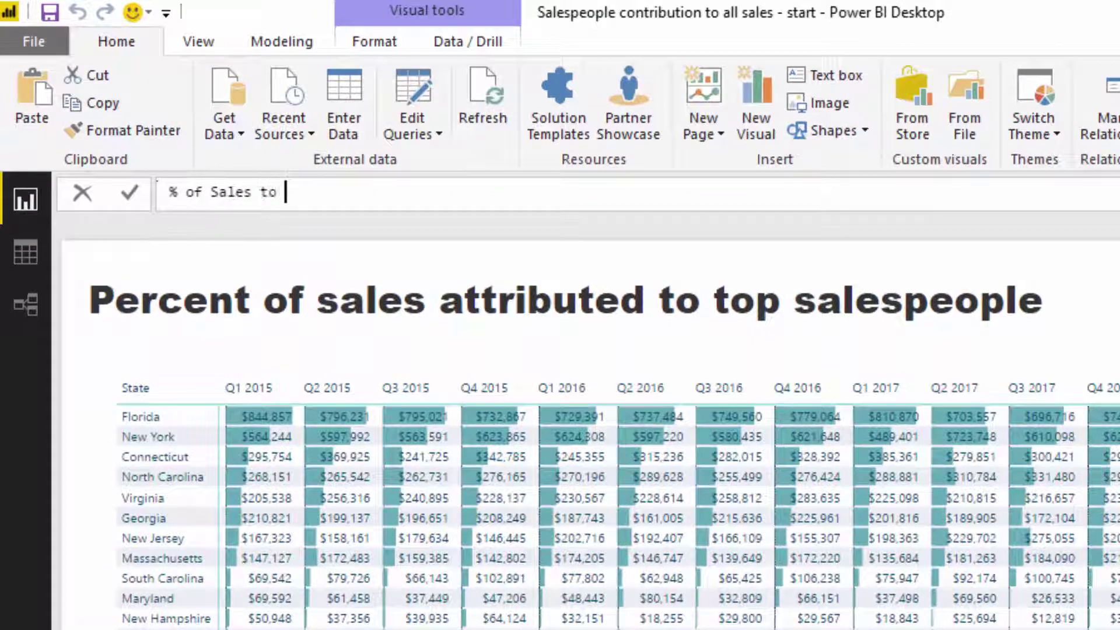
pyautogui.write('toTop Salespeople = ')
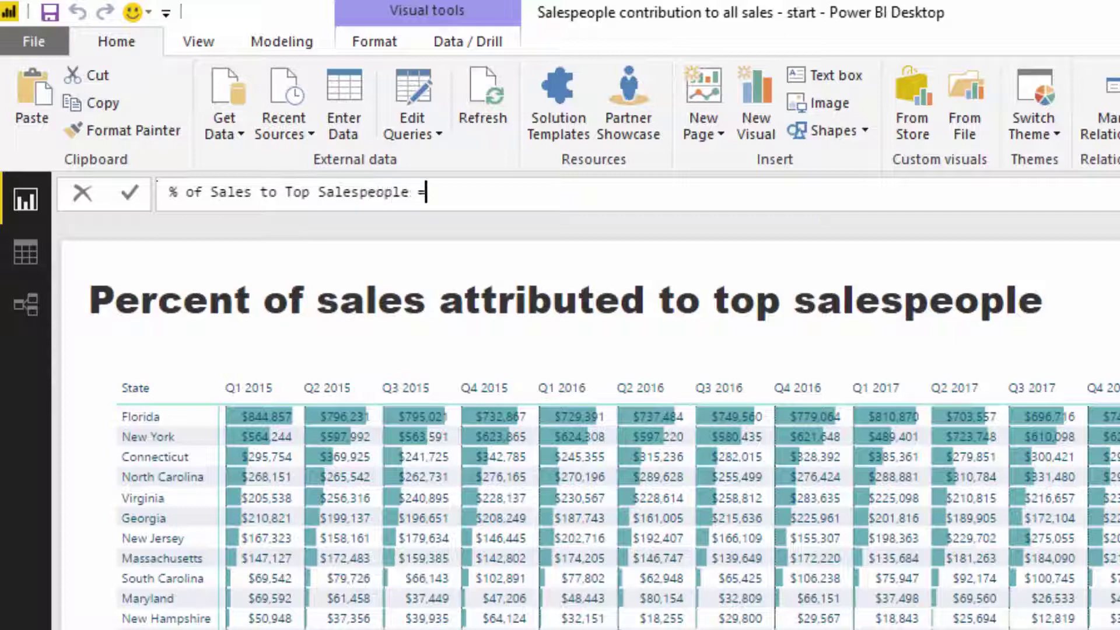
pyautogui.write('DI')
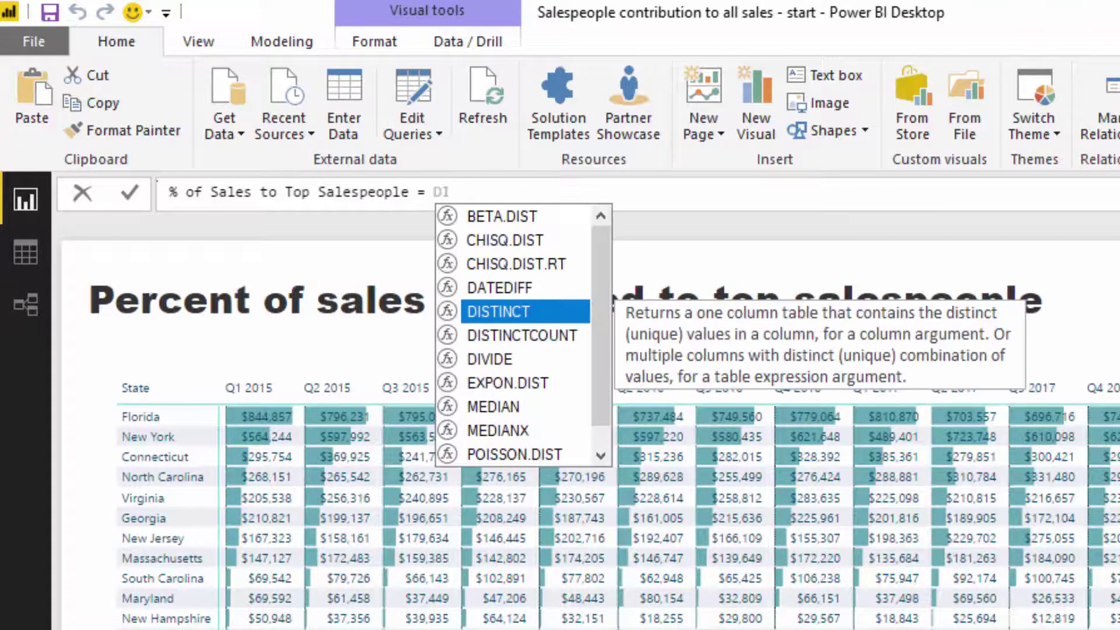
pyautogui.write('STINCT( Top')
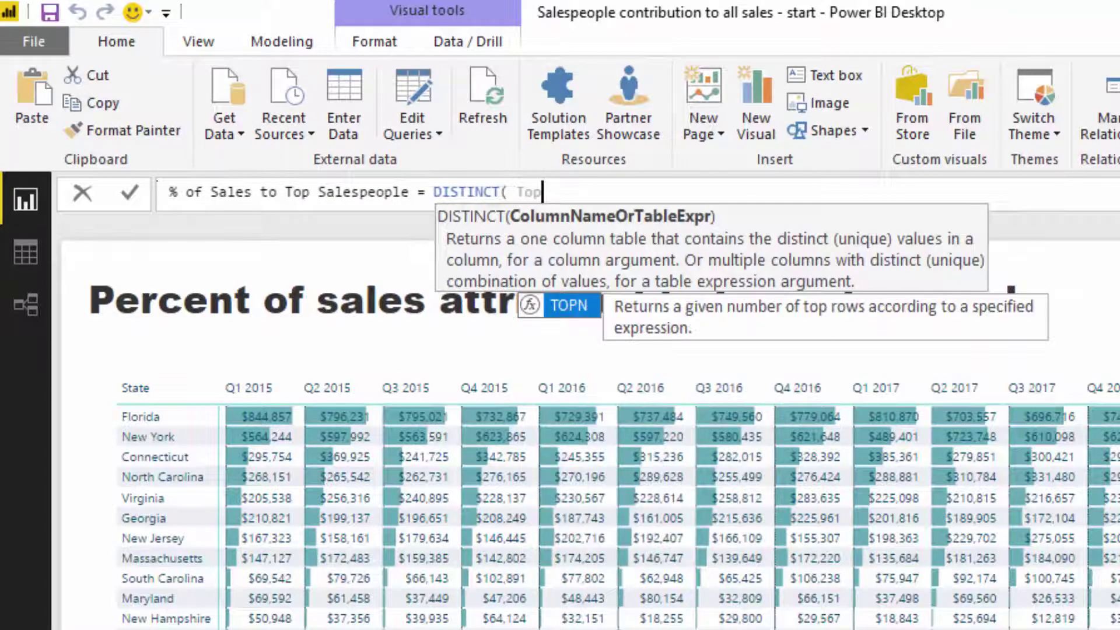
pyautogui.press('BackSpace')
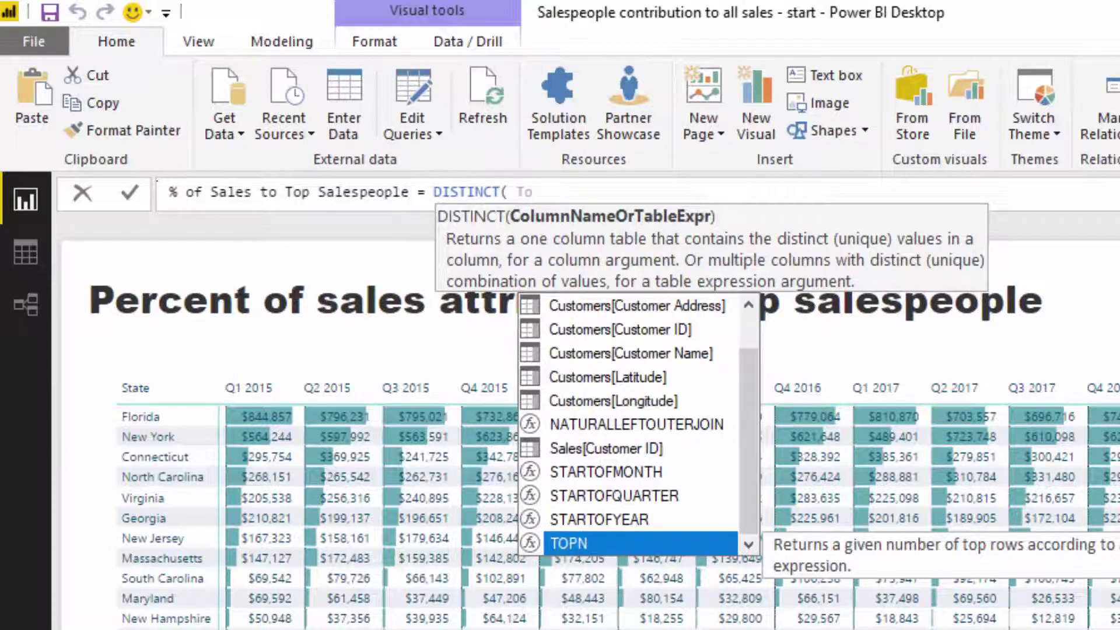
pyautogui.write('p')
pyautogui.press('BackSpace')
pyautogui.press('BackSpace')
pyautogui.press('BackSpace')
pyautogui.press('BackSpace')
pyautogui.press('BackSpace')
pyautogui.press('BackSpace')
pyautogui.press('BackSpace')
pyautogui.press('BackSpace')
pyautogui.press('BackSpace')
pyautogui.press('BackSpace')
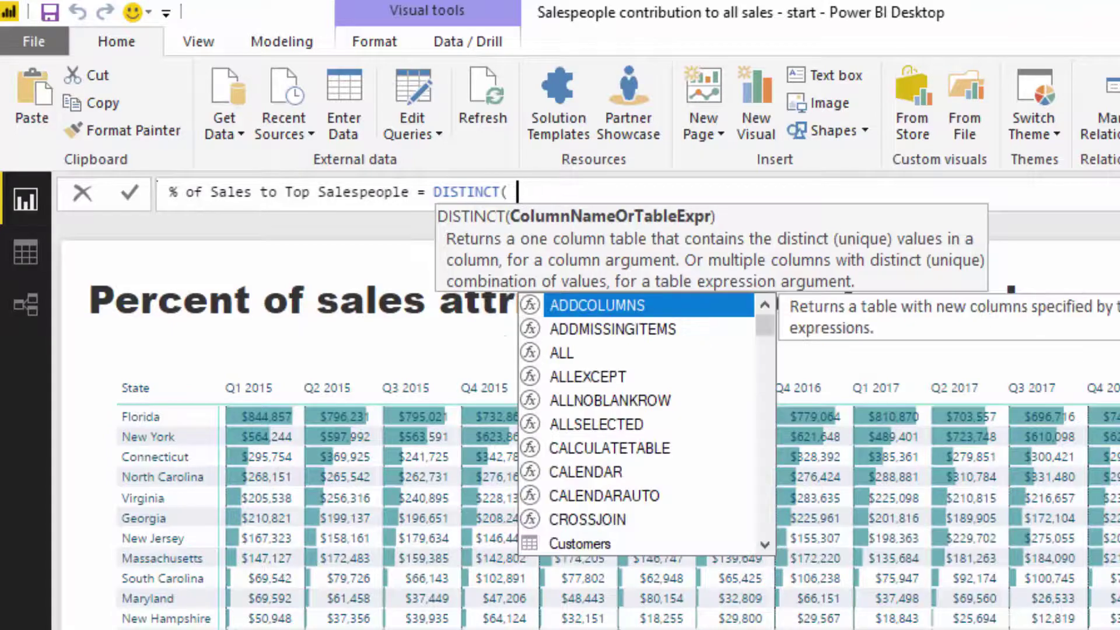
pyautogui.press('BackSpace')
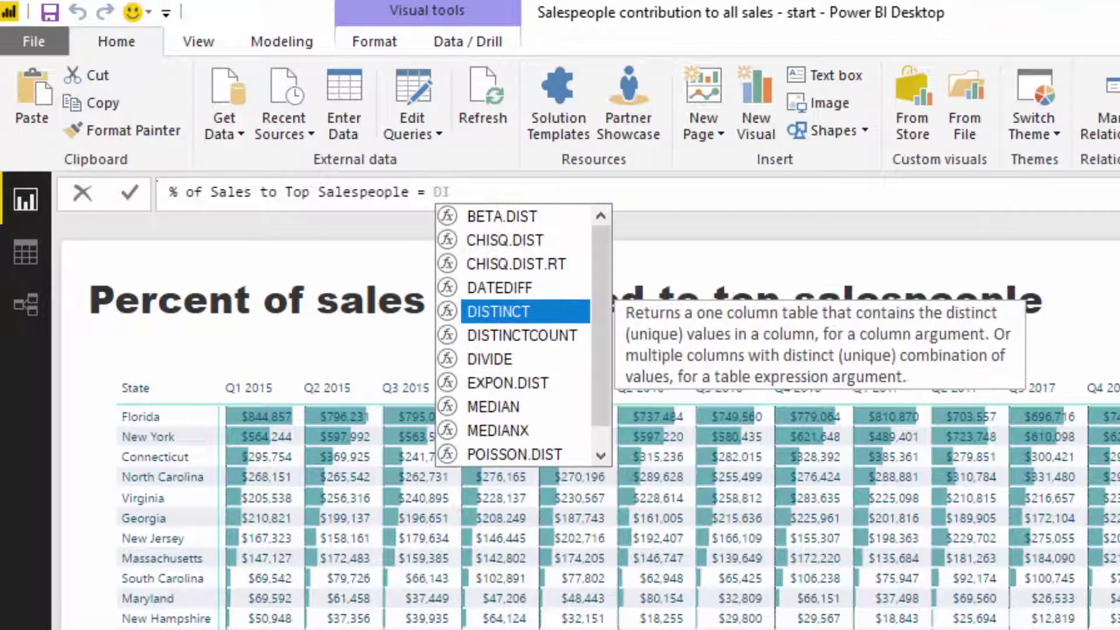
# - Complete the measure formula as DIVIDE( [Top Sales People Sales], [Total Sales], 0 ) and commit it
pyautogui.write('VI')
pyautogui.press('Tab')
pyautogui.write('Top')
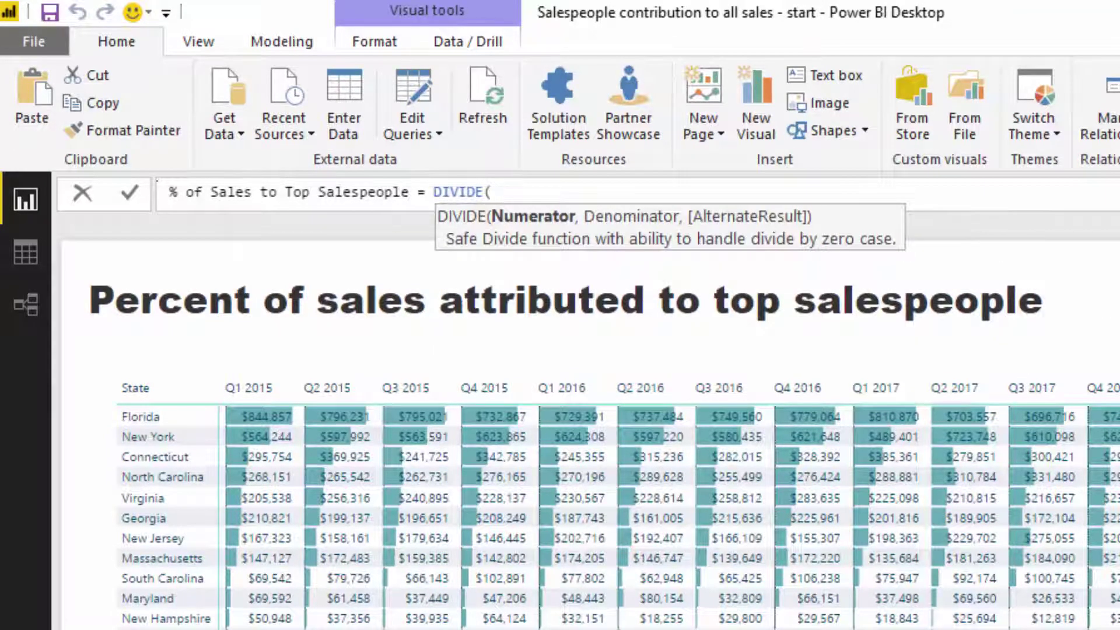
pyautogui.press('Tab')
pyautogui.write(', [To')
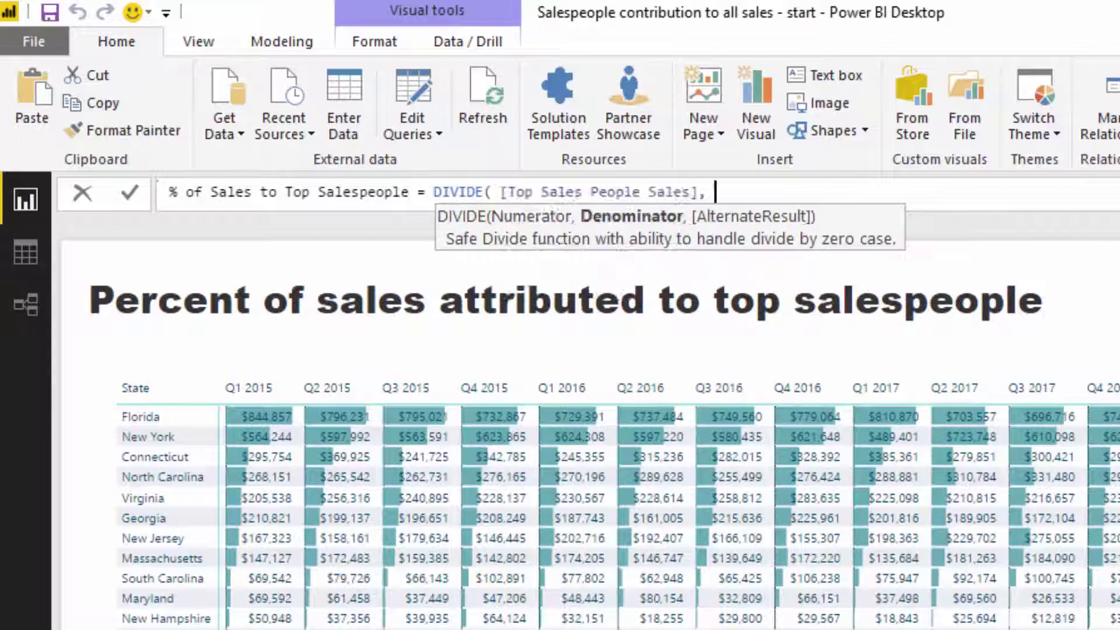
pyautogui.write('ta')
pyautogui.press('Down')
pyautogui.press('Down')
pyautogui.press('Tab')
pyautogui.write(', 0 )')
pyautogui.press('Return')
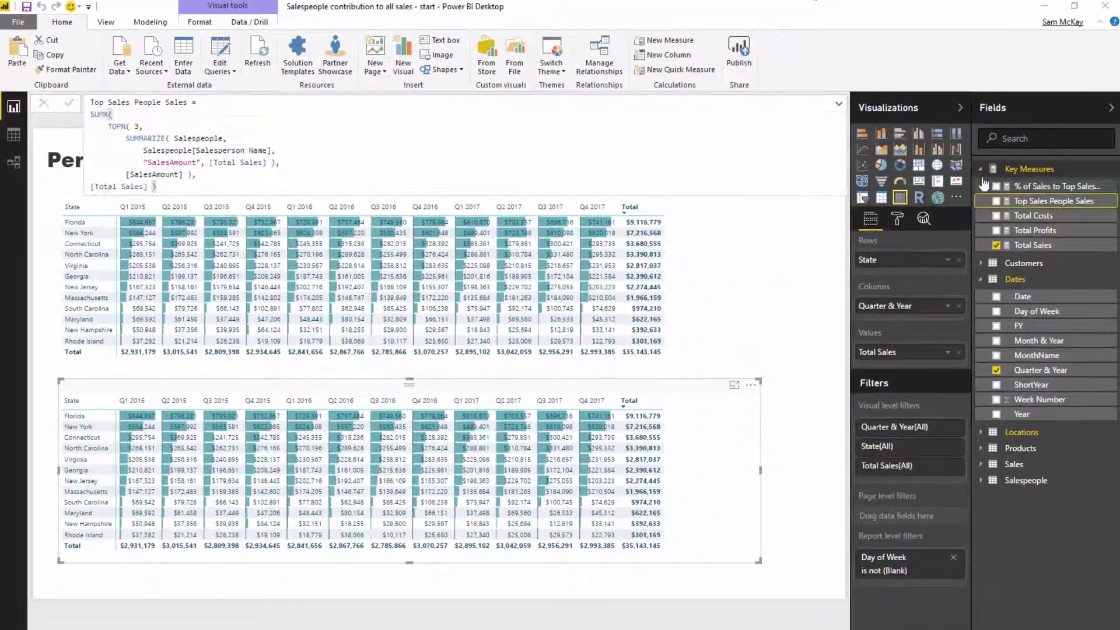
# - Format % of Sales to Top Salespeople as a percentage and use it instead of Total Sales in the lower matrix
pyautogui.click(229, 40)
pyautogui.click(274, 69)
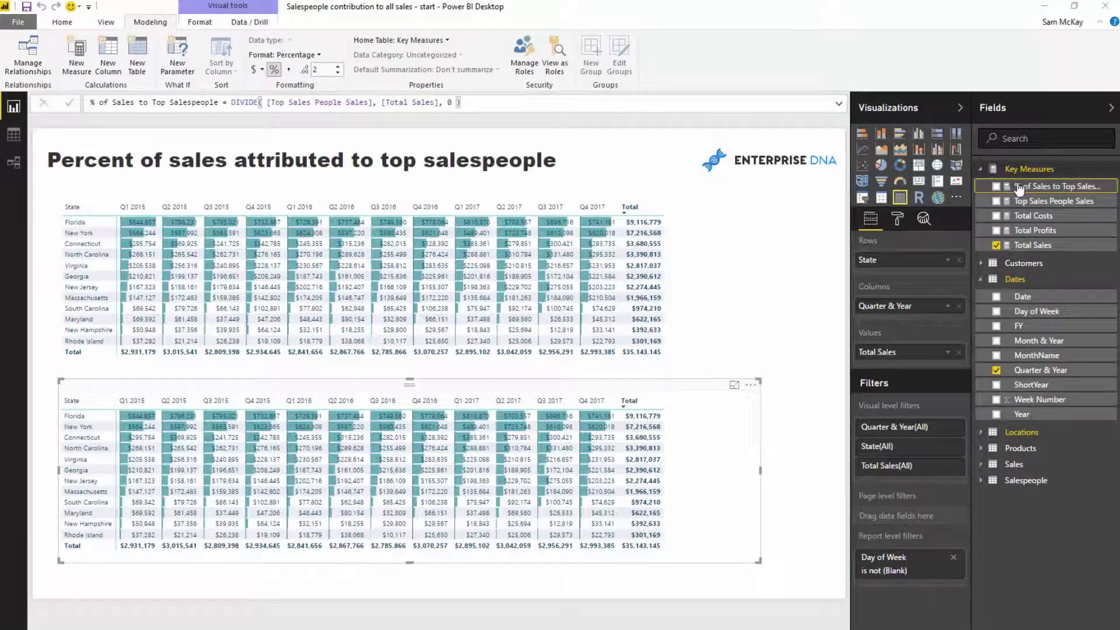
pyautogui.click(997, 186)
pyautogui.click(959, 352)
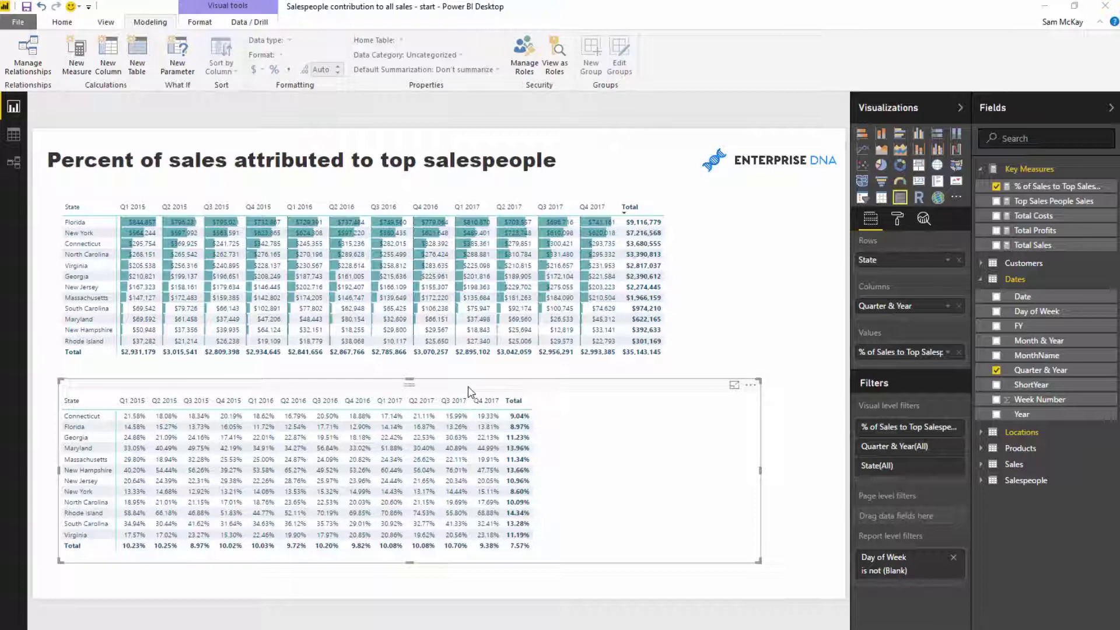
# - Apply data bars conditional formatting with a dark blue positive bar to % of Sales to Top Salespeople
pyautogui.click(949, 353)
pyautogui.moveTo(1008, 394)
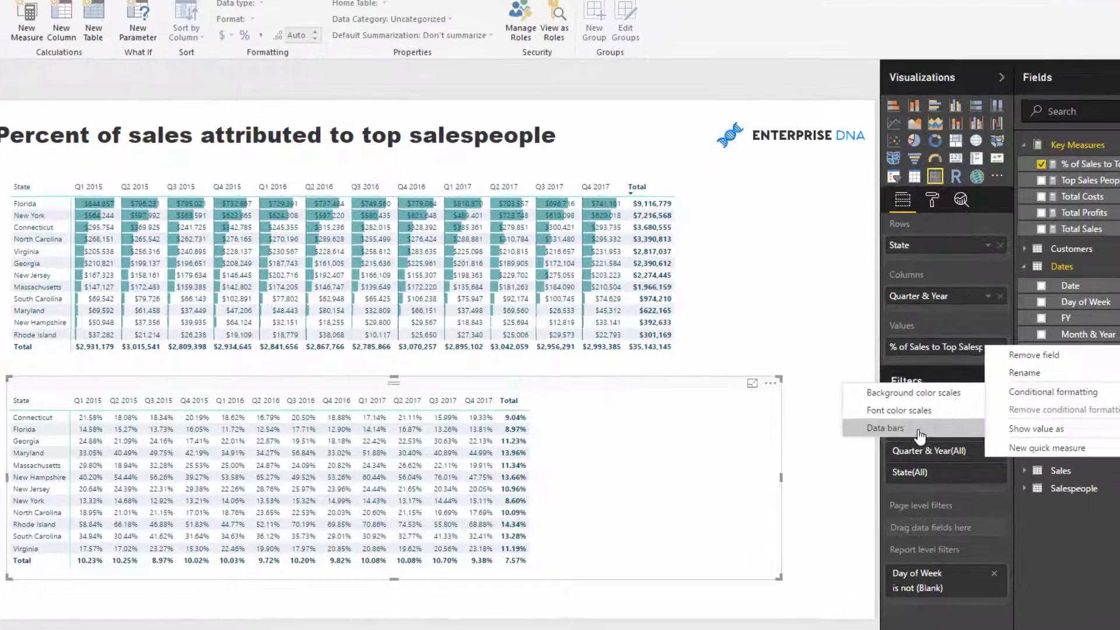
pyautogui.click(920, 432)
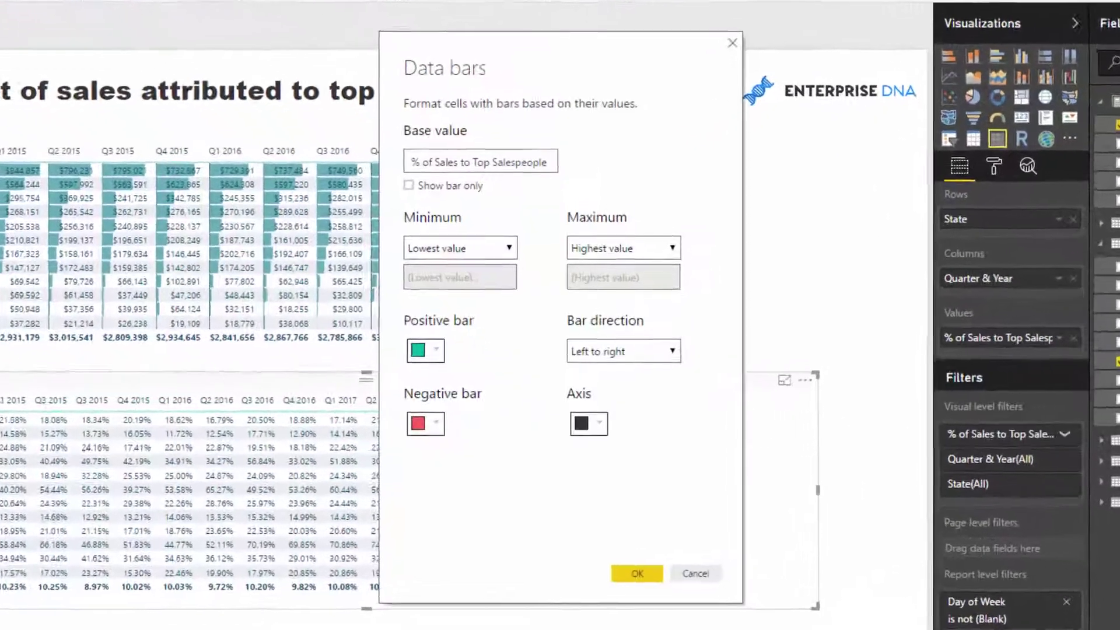
pyautogui.click(445, 358)
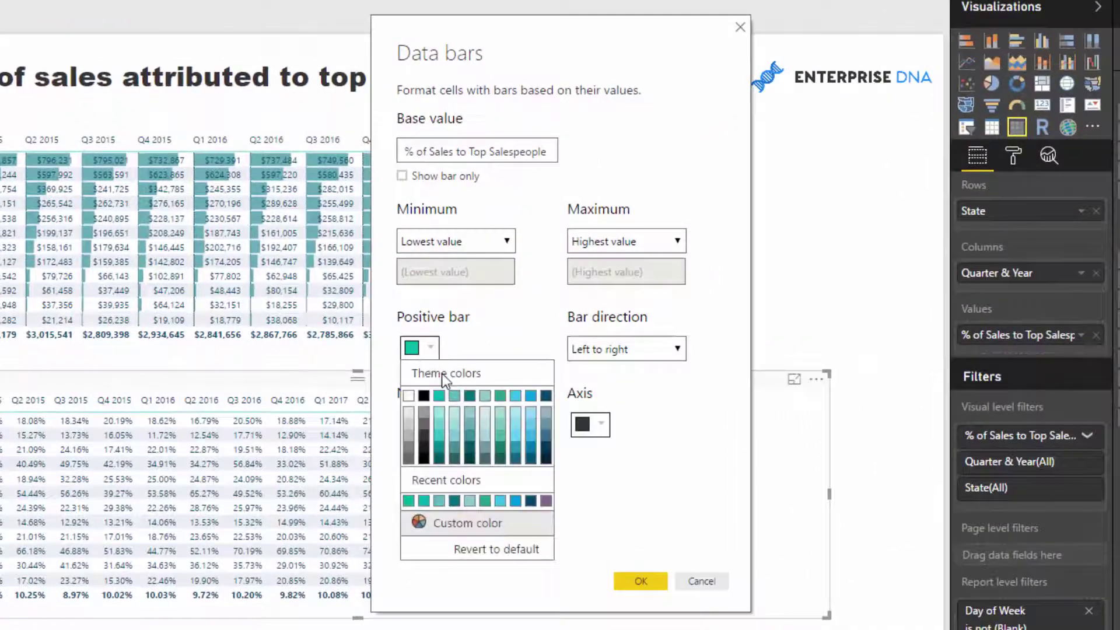
pyautogui.click(546, 429)
pyautogui.click(629, 582)
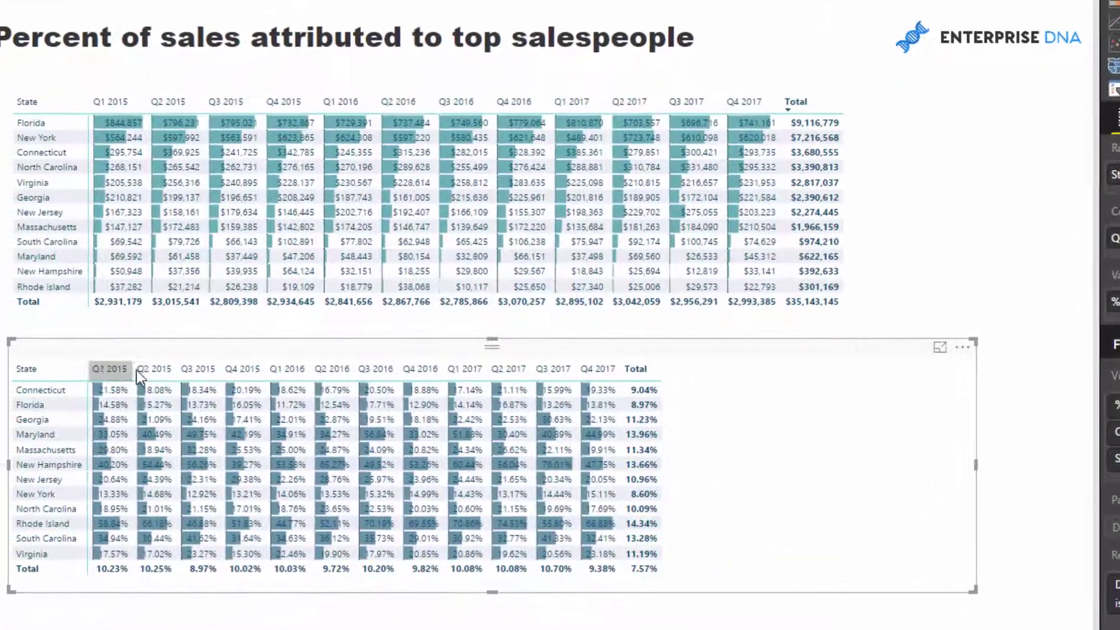
# - Sort the lower matrix by % of Sales to Top Salespeople
pyautogui.click(111, 370)
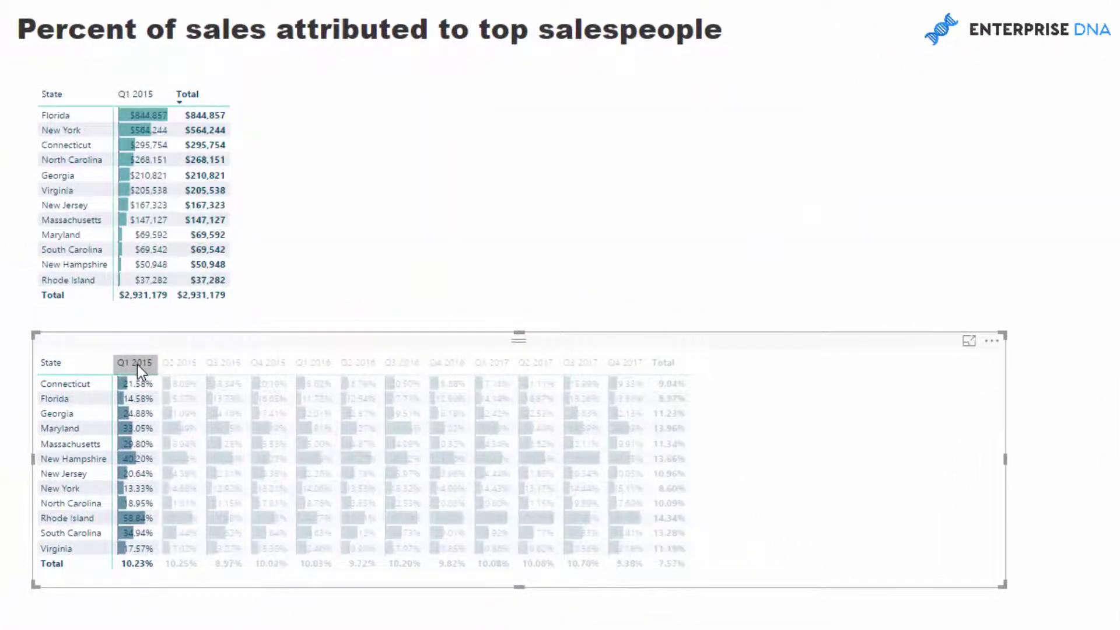
pyautogui.click(110, 370)
pyautogui.click(992, 341)
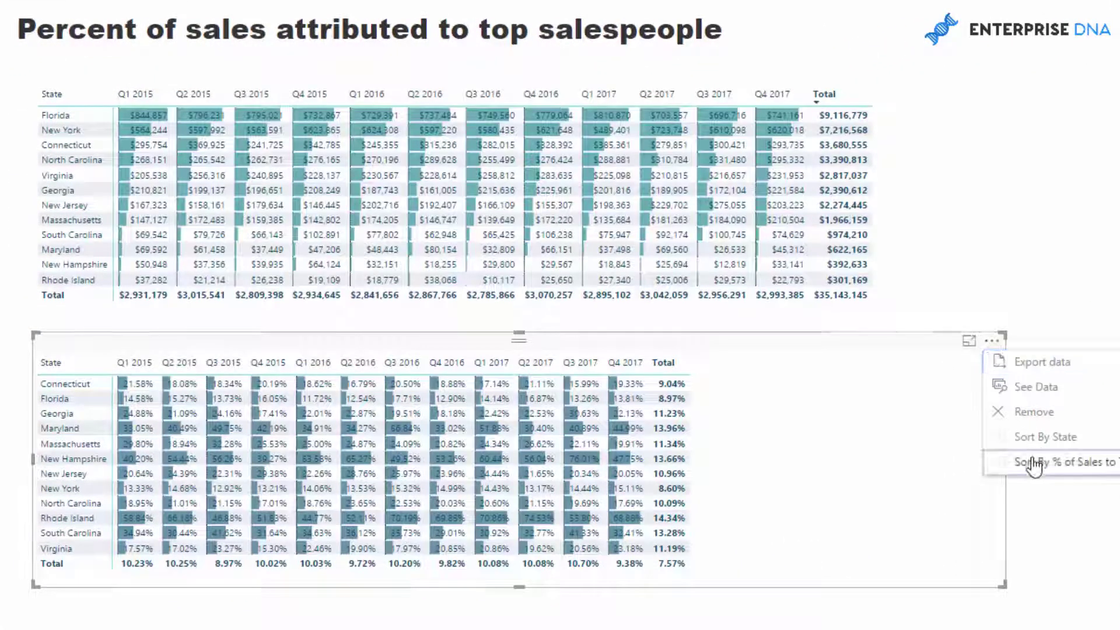
pyautogui.click(993, 446)
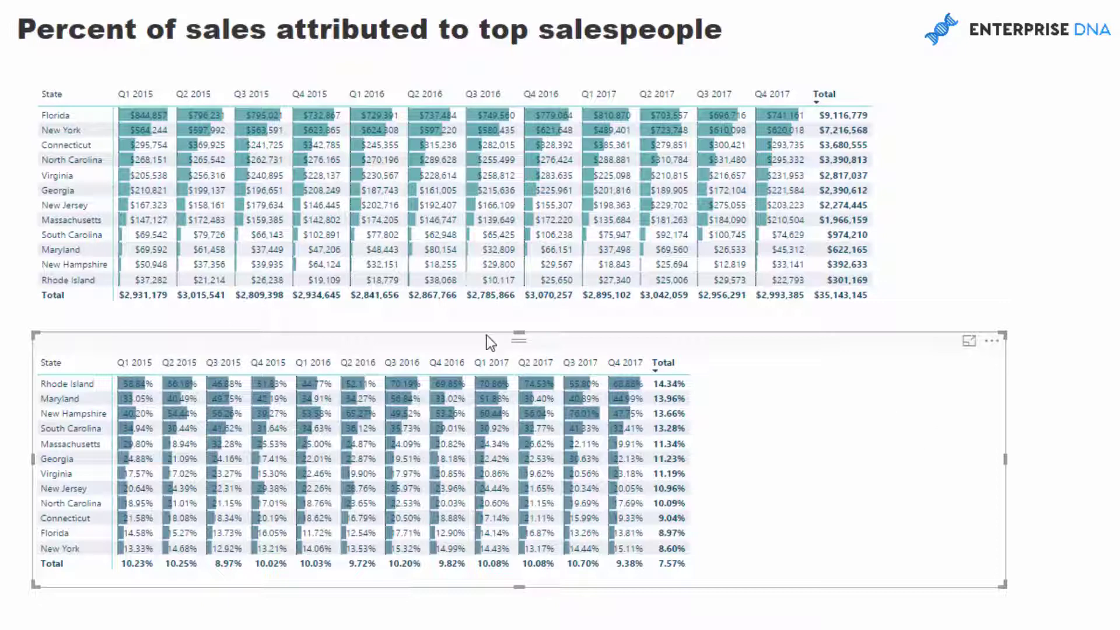
# - Move the lower matrix up slightly and narrow its frame to fit the Total column
pyautogui.moveTo(486, 334); pyautogui.dragTo(490, 326)
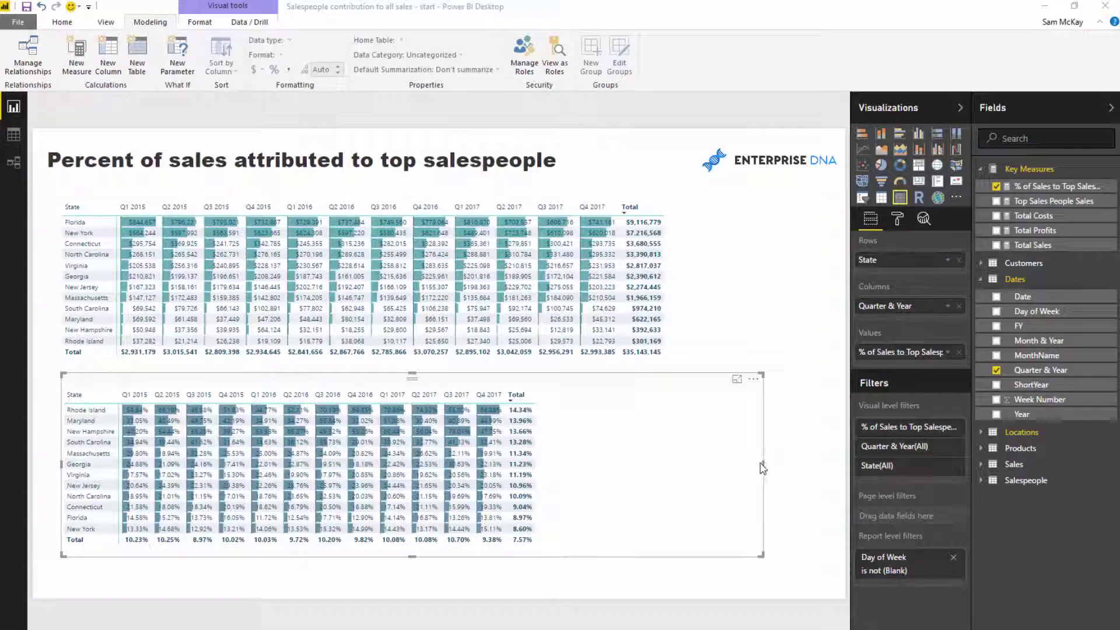
pyautogui.moveTo(722, 470); pyautogui.dragTo(547, 467)
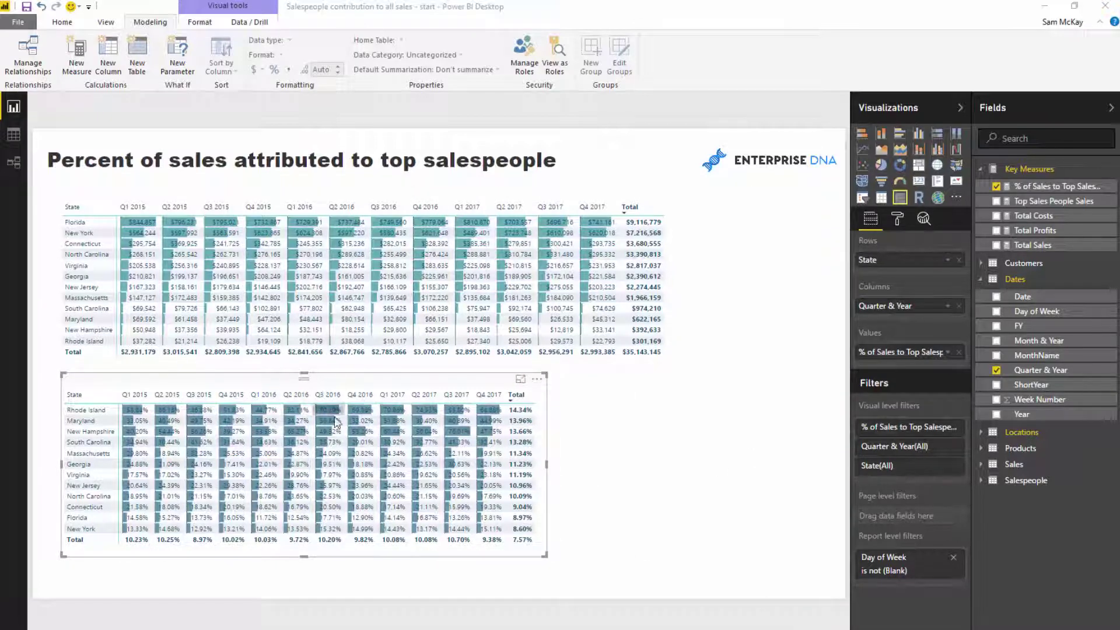
pyautogui.click(692, 430)
# - Create a stacked bar chart of Total Sales by Customer Name in the free space beside the lower matrix
pyautogui.click(1039, 264)
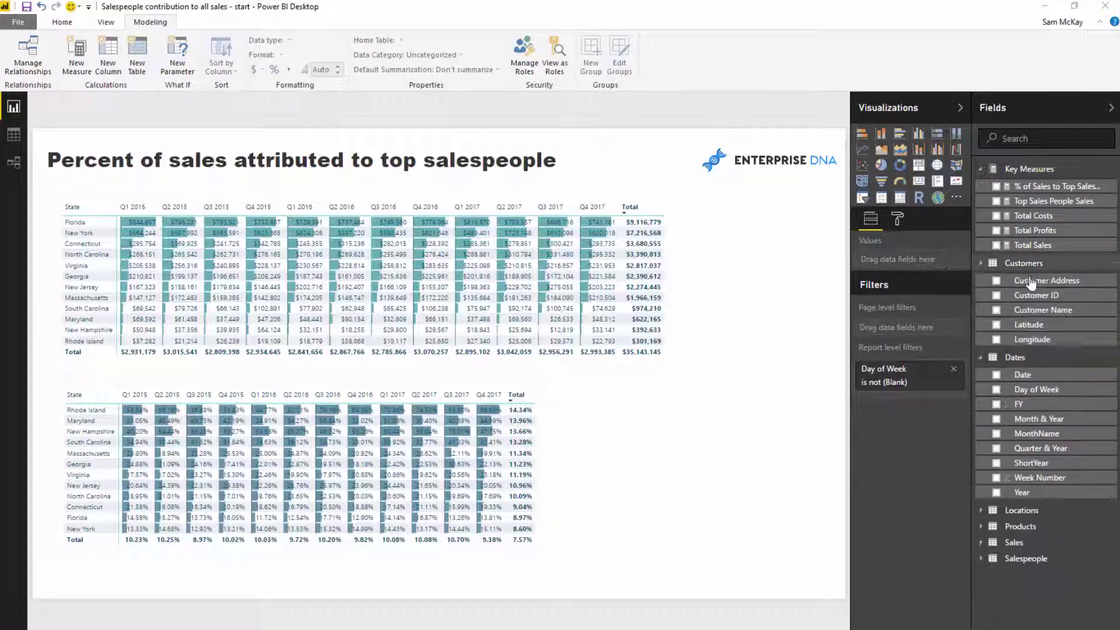
pyautogui.moveTo(1042, 310); pyautogui.dragTo(647, 461)
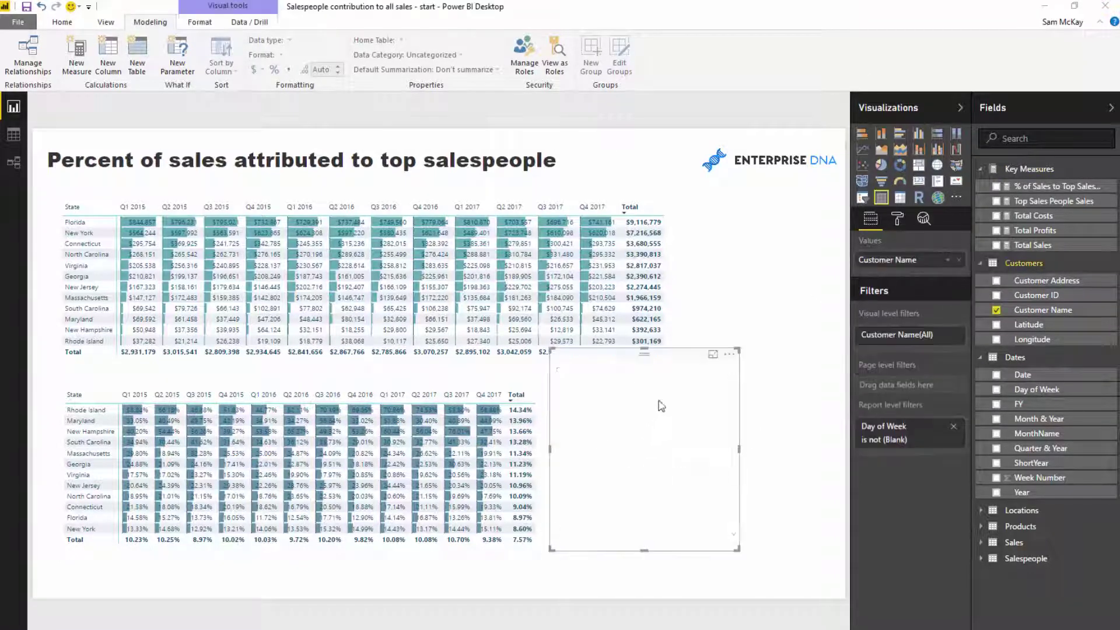
pyautogui.click(1036, 252)
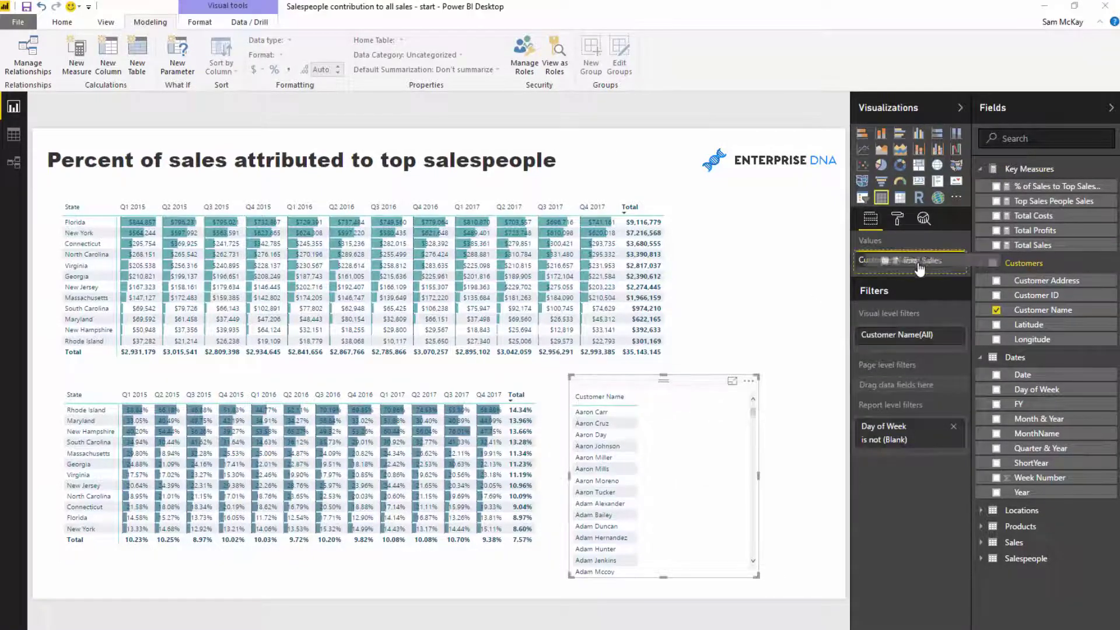
pyautogui.click(862, 133)
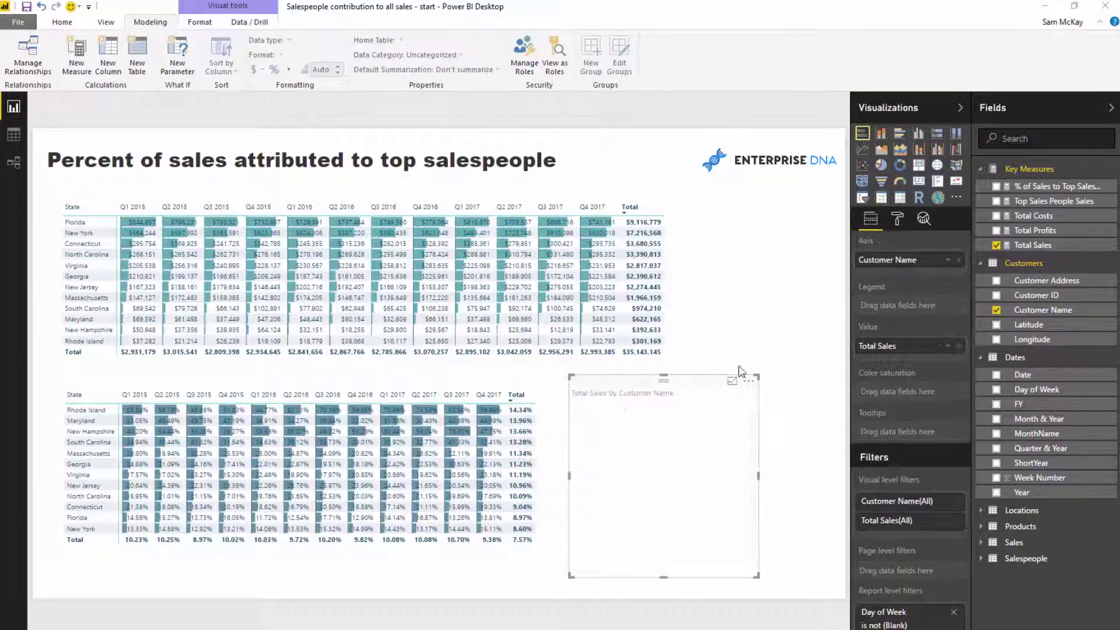
# - Sort the customer bar chart by Total Sales and shift it slightly right
pyautogui.click(748, 380)
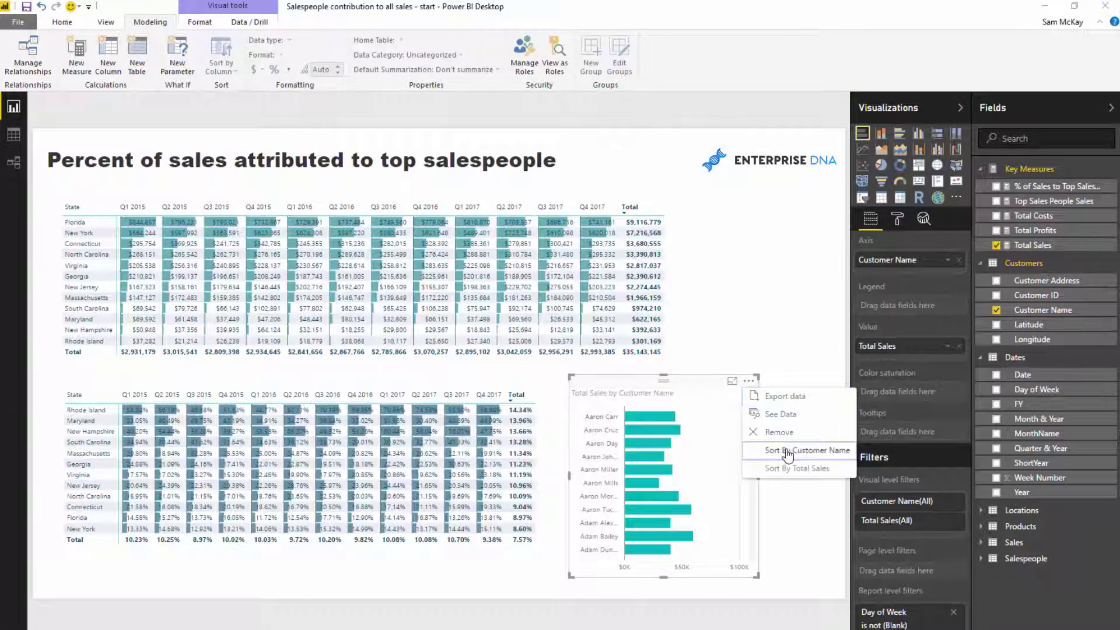
pyautogui.click(807, 451)
pyautogui.moveTo(730, 385); pyautogui.dragTo(739, 384)
pyautogui.click(758, 379)
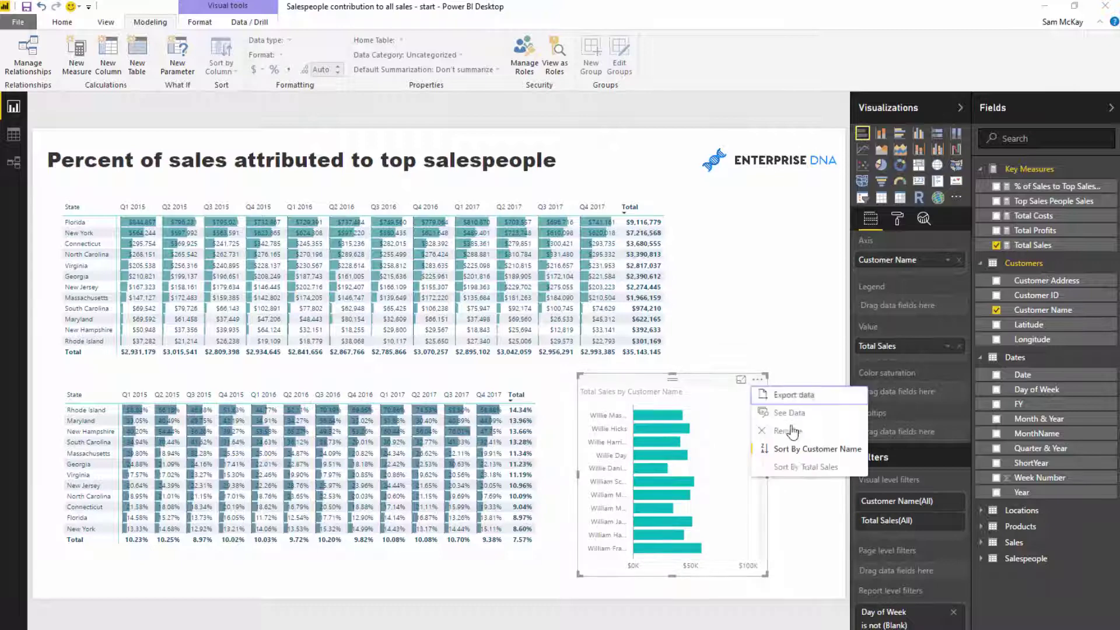
pyautogui.click(805, 465)
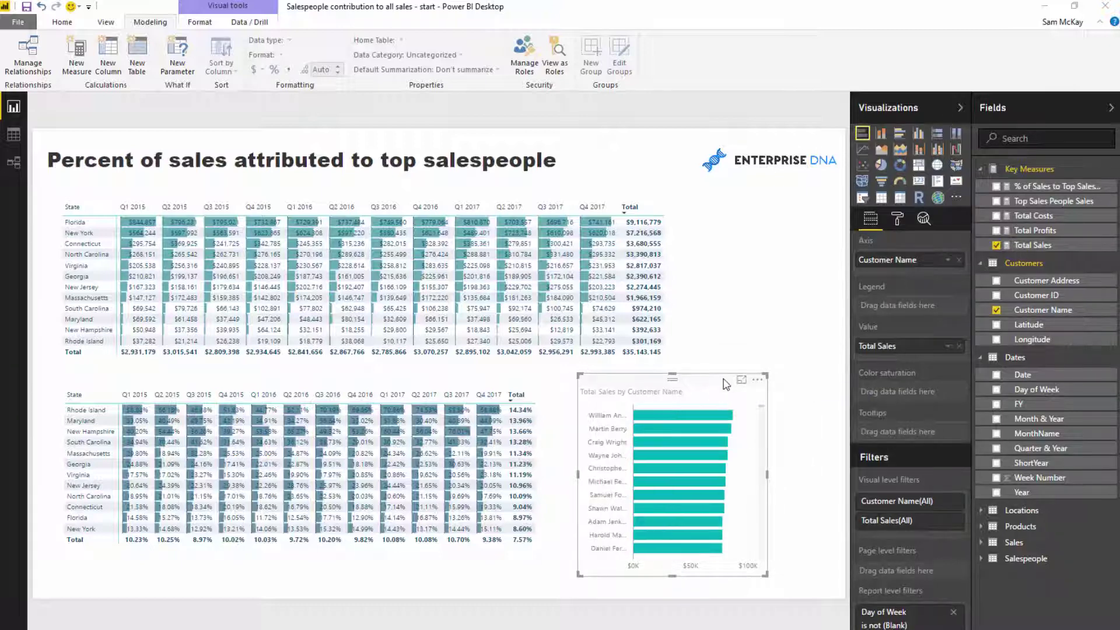
# - Turn on data labels for the customer bar chart, shift it slightly right and widen its frame
pyautogui.moveTo(725, 384); pyautogui.dragTo(733, 385)
pyautogui.click(897, 218)
pyautogui.click(953, 340)
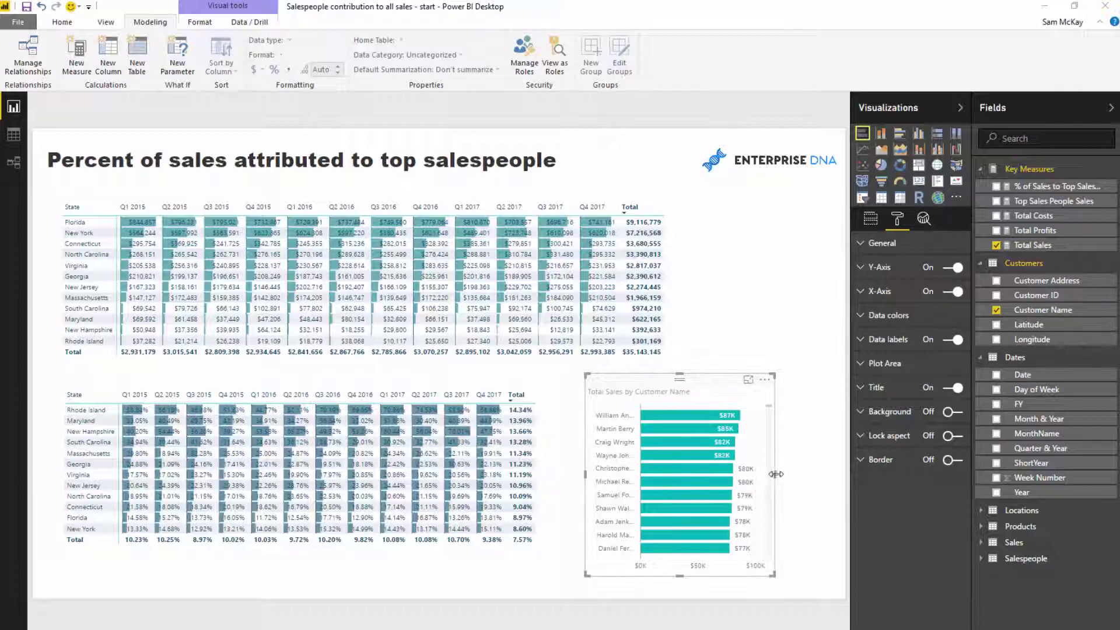
pyautogui.moveTo(775, 474); pyautogui.dragTo(808, 475)
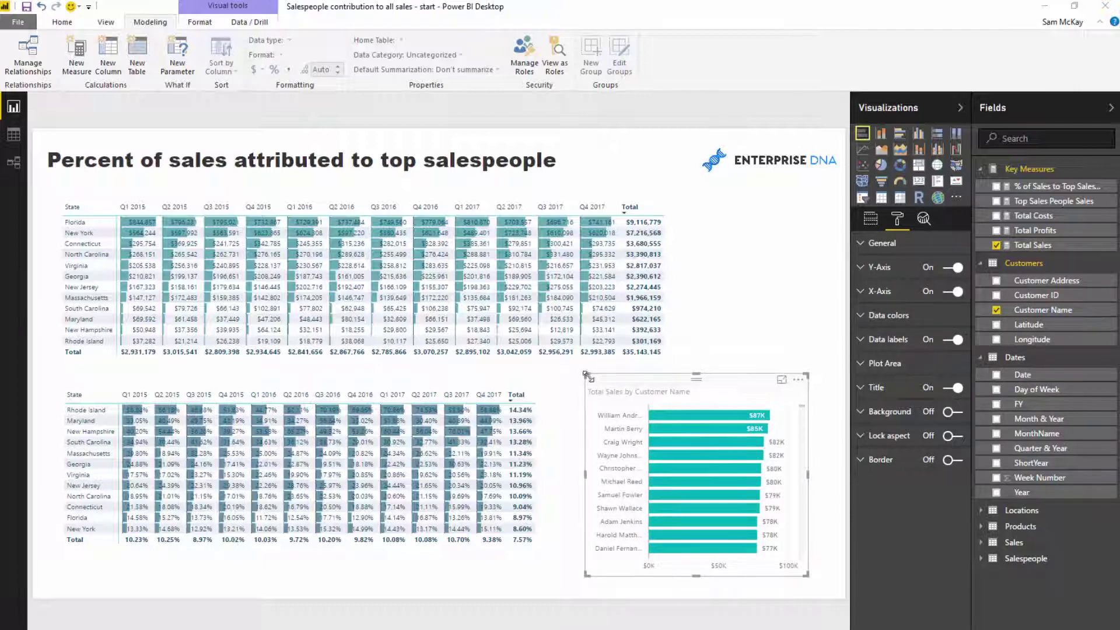
# - Make the lower matrix filter the customer chart instead of highlighting it, testing with Rhode Island Q3 2017, and clear the selection
pyautogui.click(459, 412)
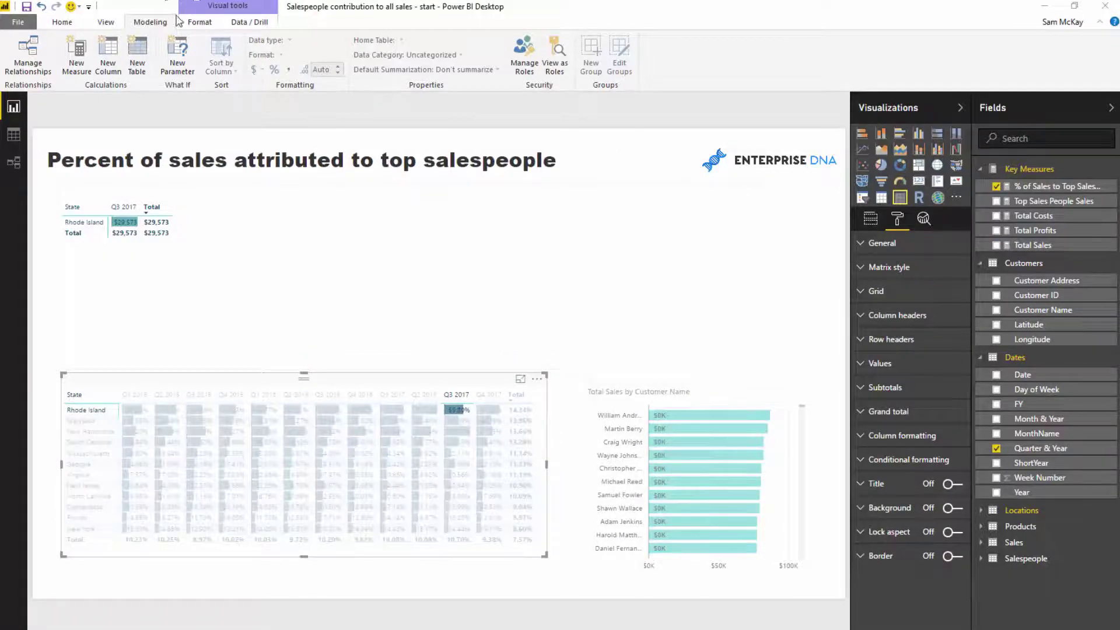
pyautogui.click(199, 22)
pyautogui.click(17, 52)
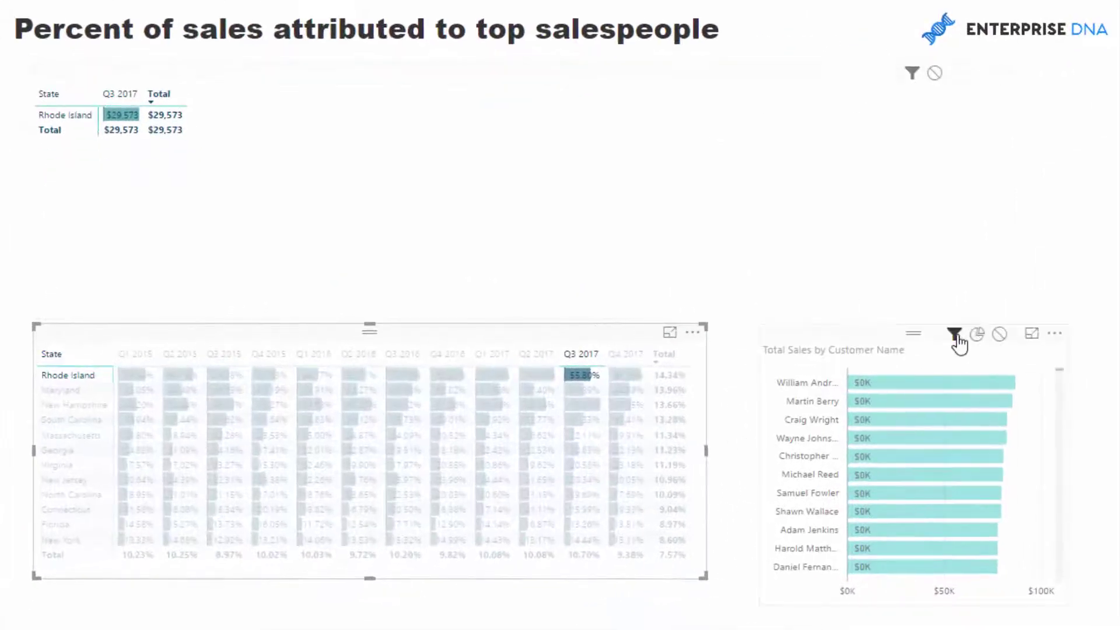
pyautogui.click(956, 335)
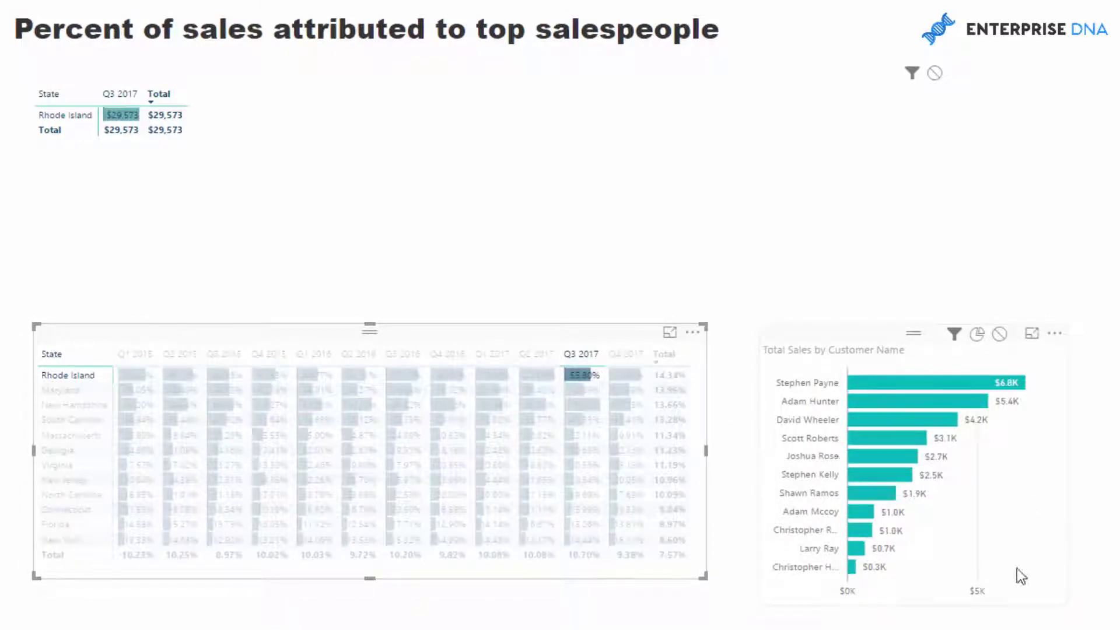
pyautogui.click(587, 378)
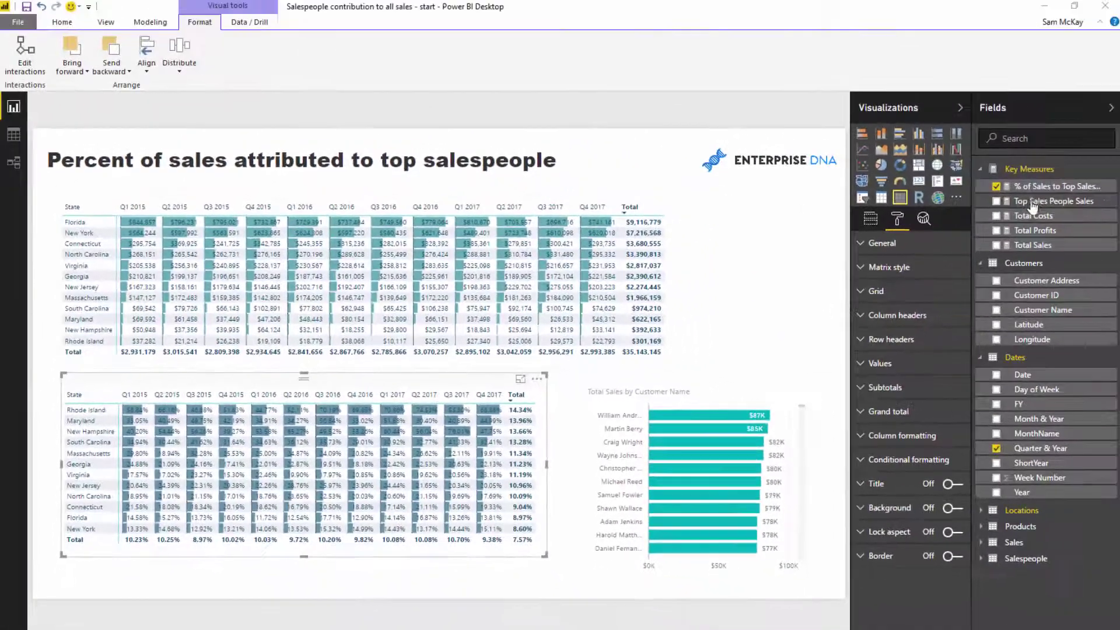
# - Change the TOPN count in the Top Sales People Sales measure to 1
pyautogui.click(1033, 201)
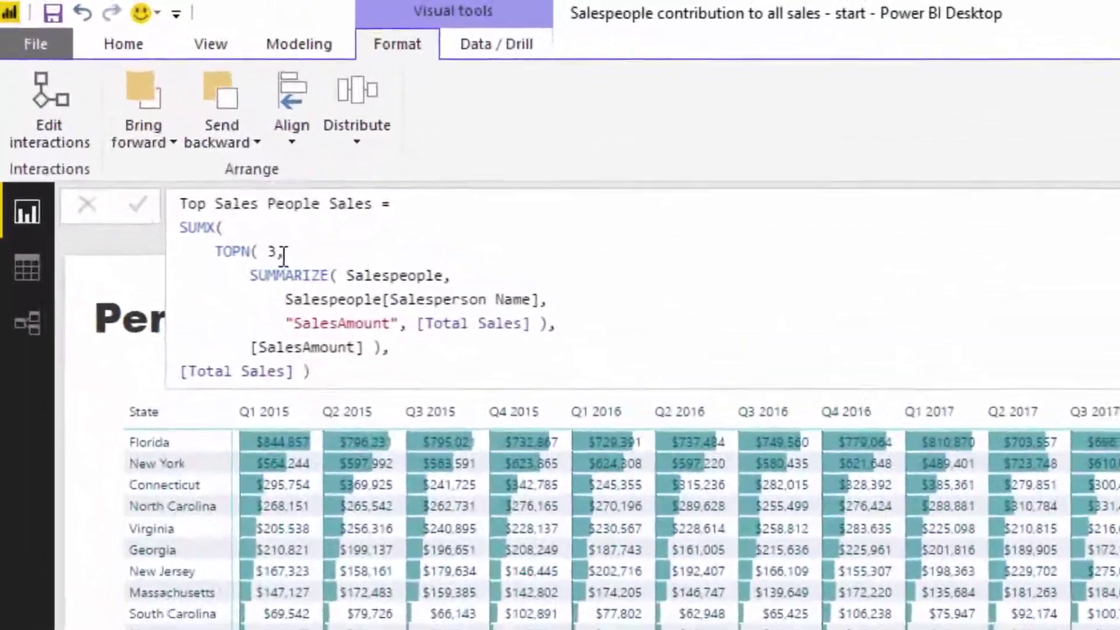
pyautogui.click(140, 128)
pyautogui.moveTo(293, 265); pyautogui.dragTo(283, 268)
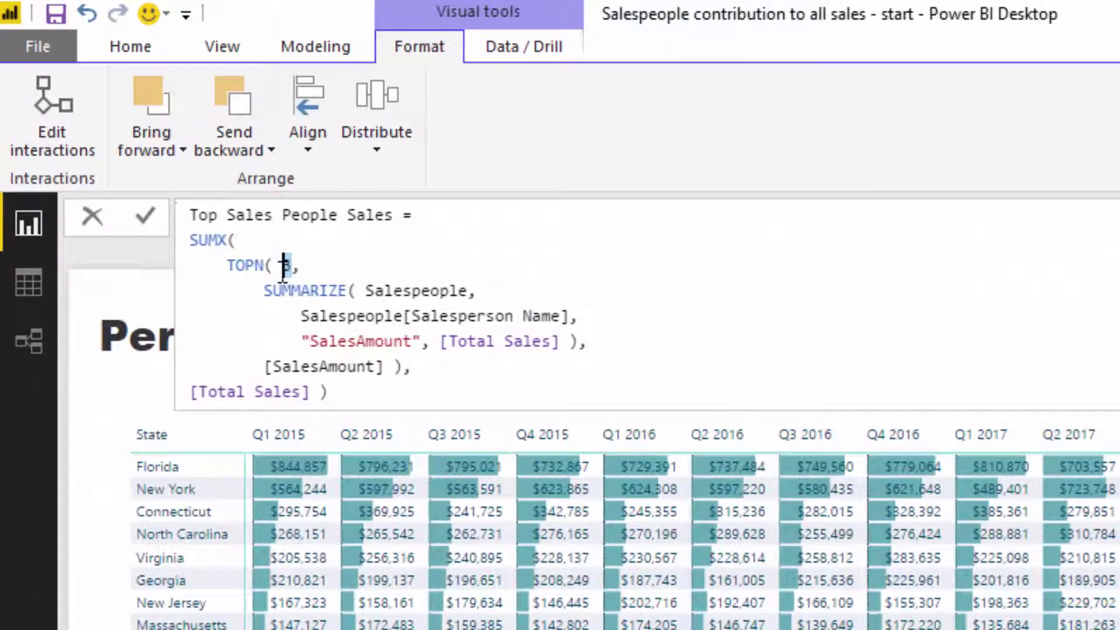
pyautogui.write('1')
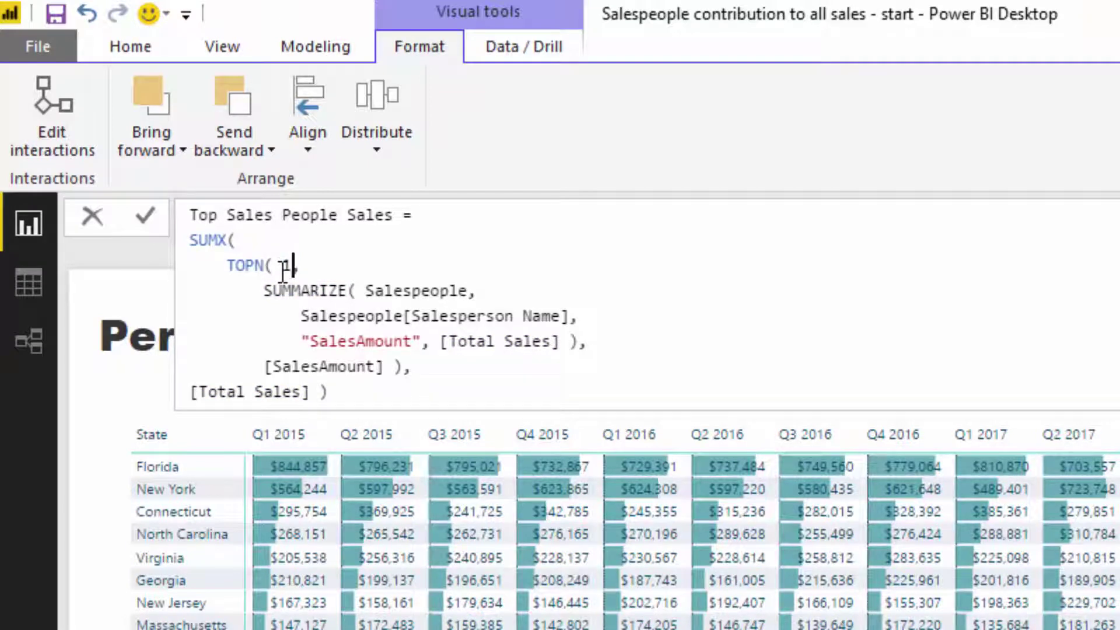
pyautogui.press('Return')
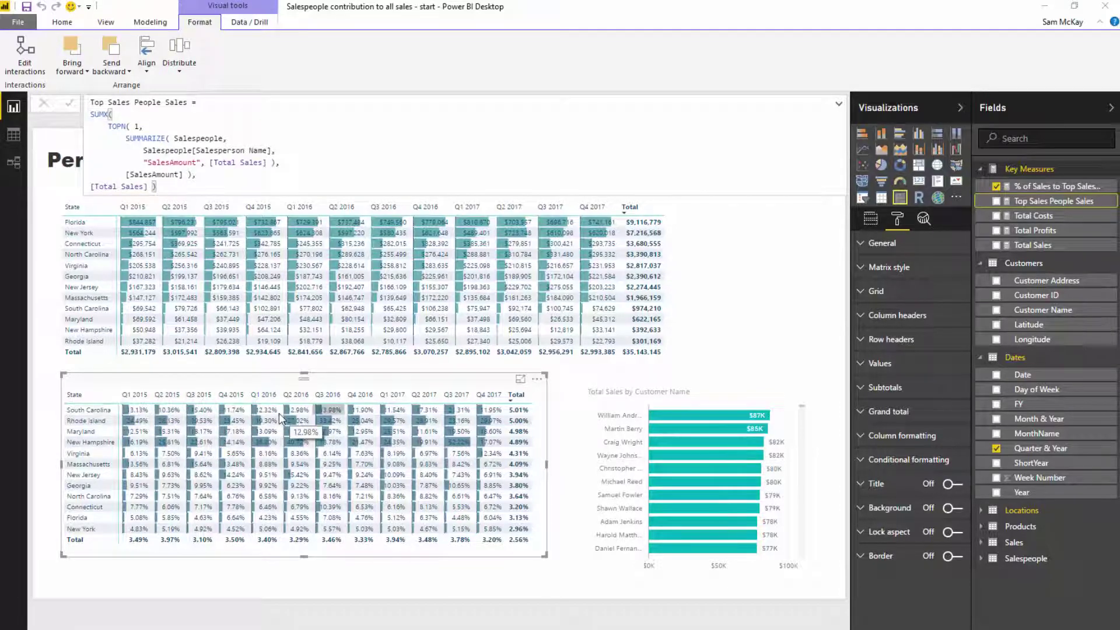
# - Examine the customer chart for Rhode Island across the quarters Q3 2016 to Q4 2017 in the lower matrix, and clear the selection
pyautogui.click(338, 422)
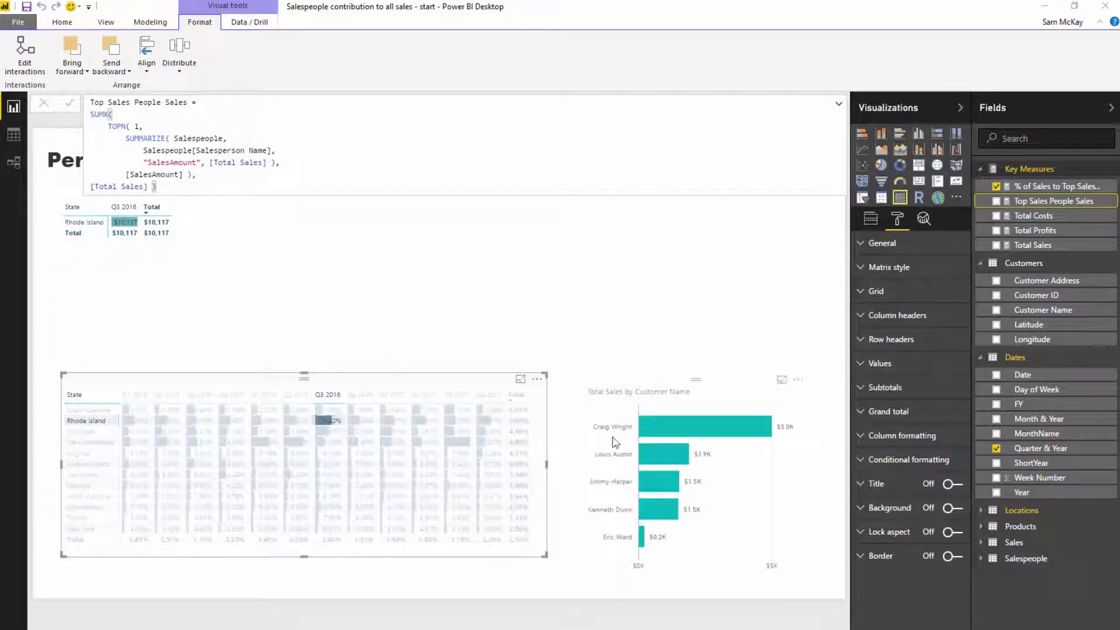
pyautogui.click(371, 422)
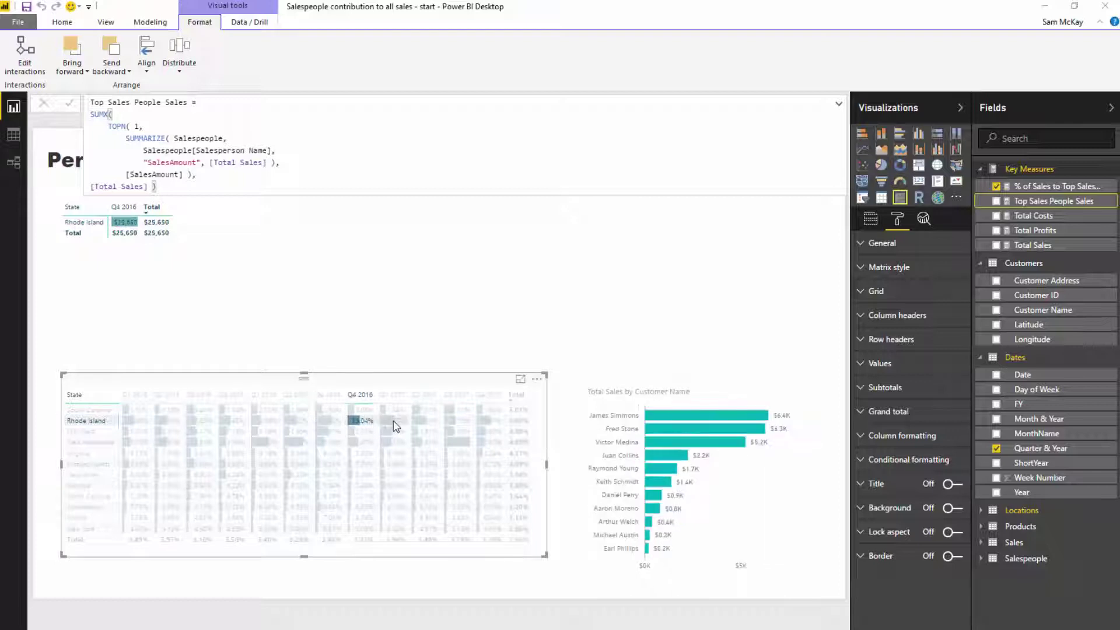
pyautogui.click(397, 422)
pyautogui.click(428, 421)
pyautogui.click(459, 421)
pyautogui.click(491, 422)
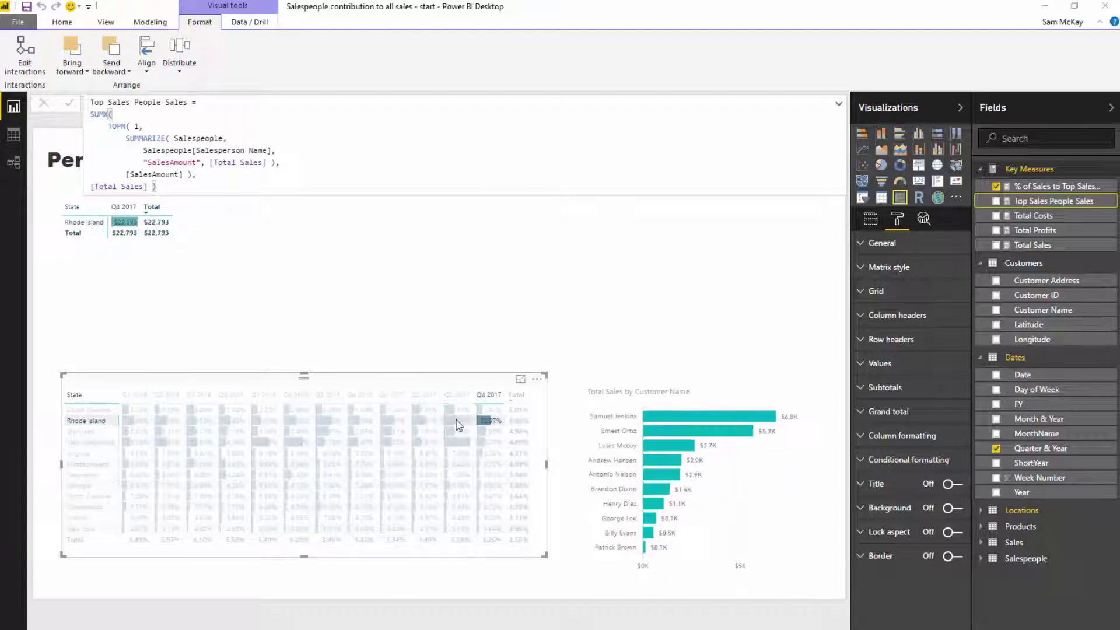
pyautogui.click(428, 422)
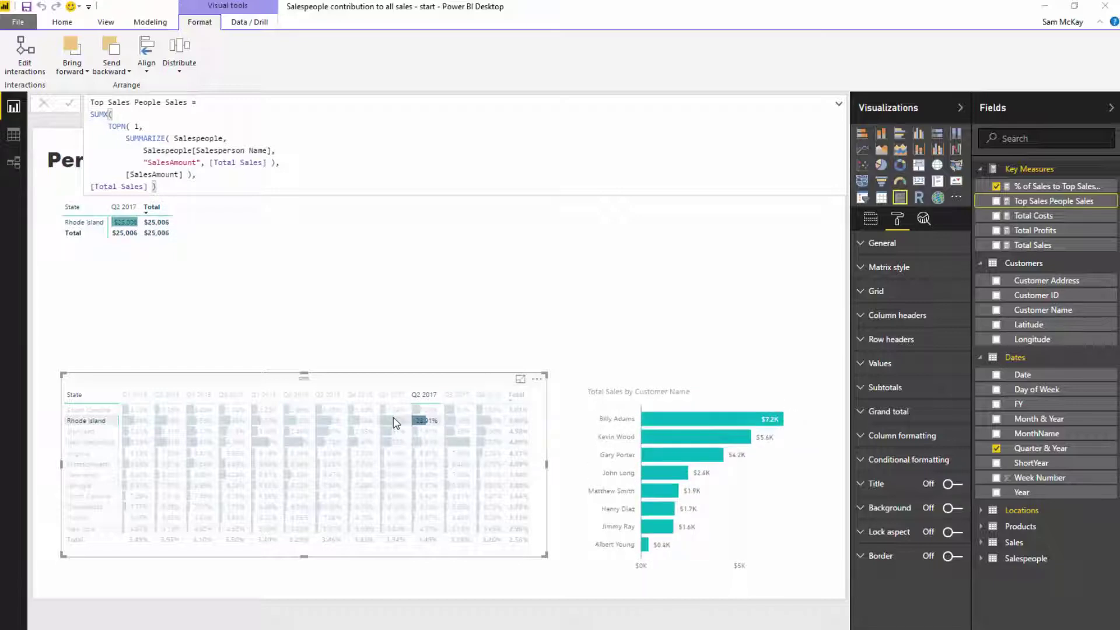
pyautogui.click(394, 421)
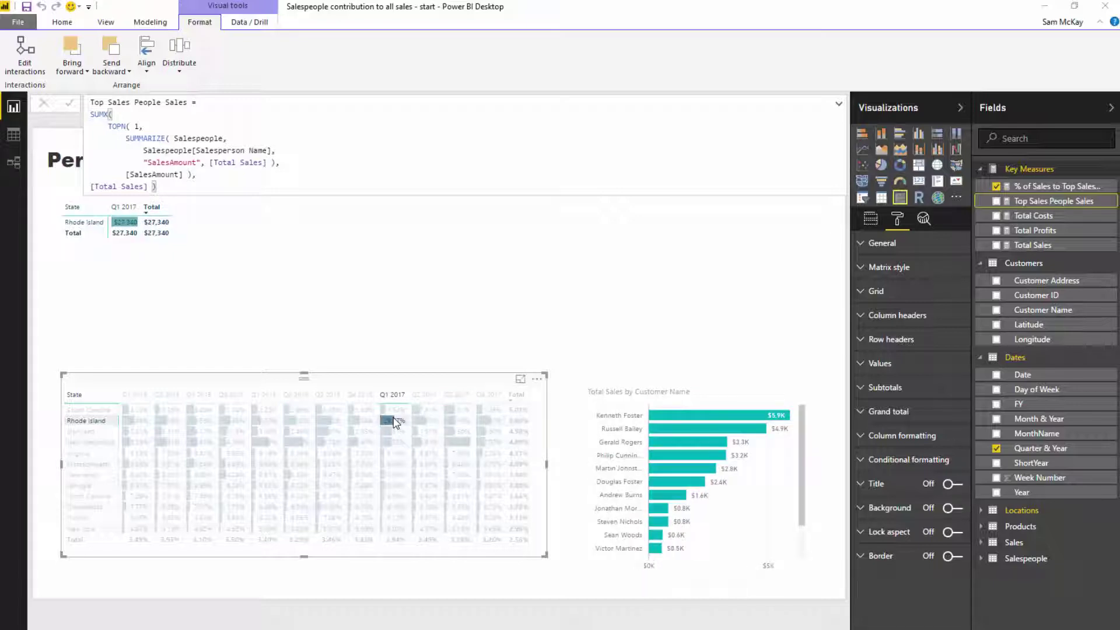
pyautogui.click(394, 421)
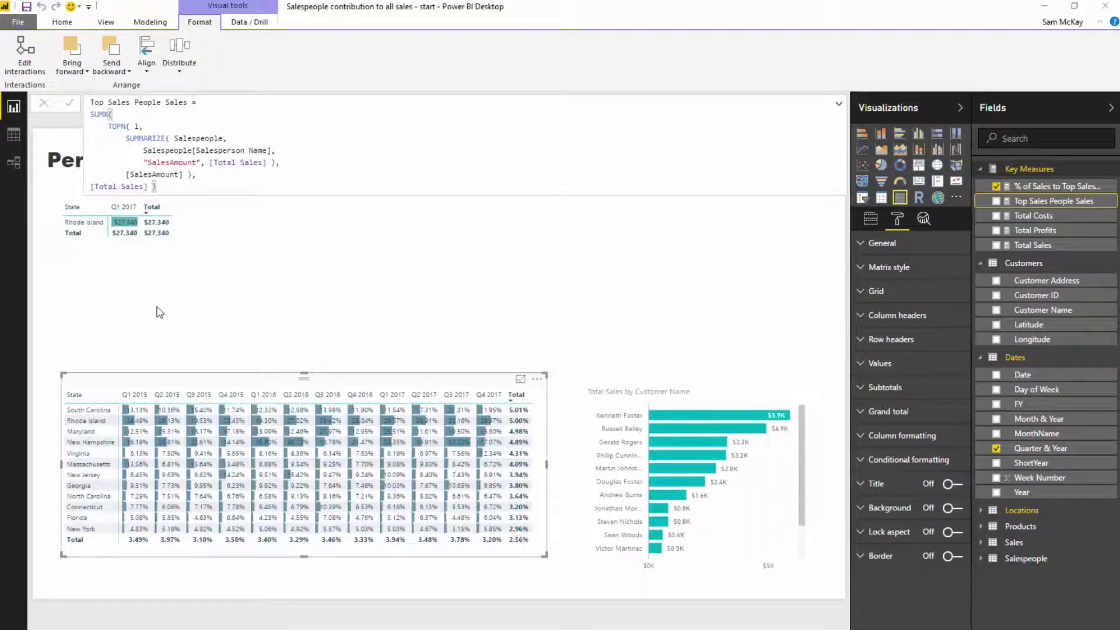
pyautogui.click(47, 290)
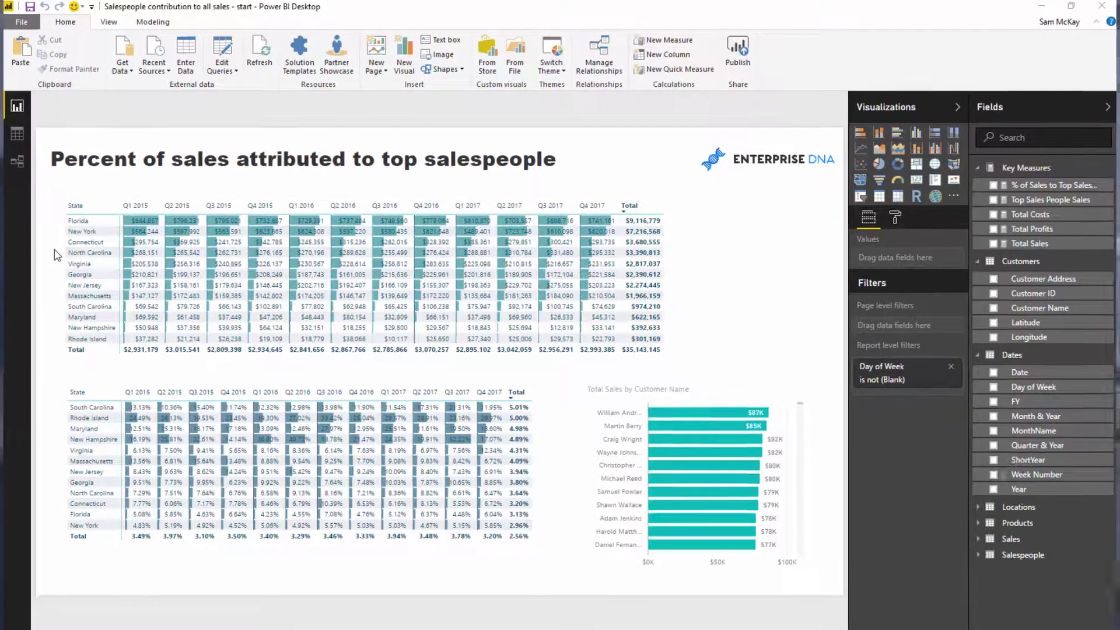
# - Review the formula of the Top Sales People Sales measure
pyautogui.click(146, 387)
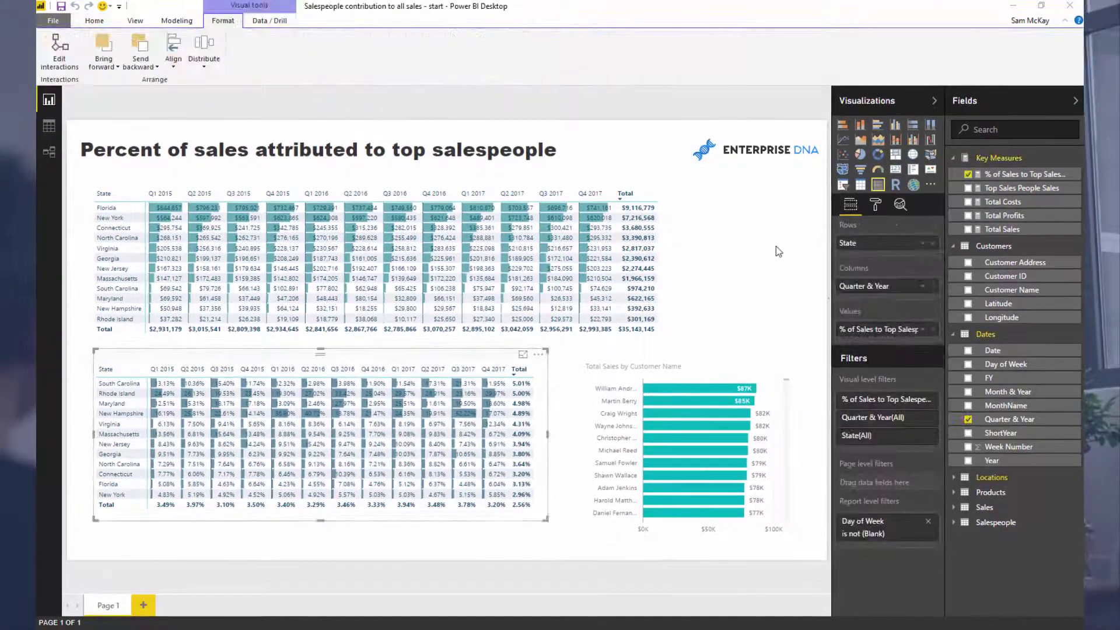
pyautogui.click(771, 251)
pyautogui.click(1010, 186)
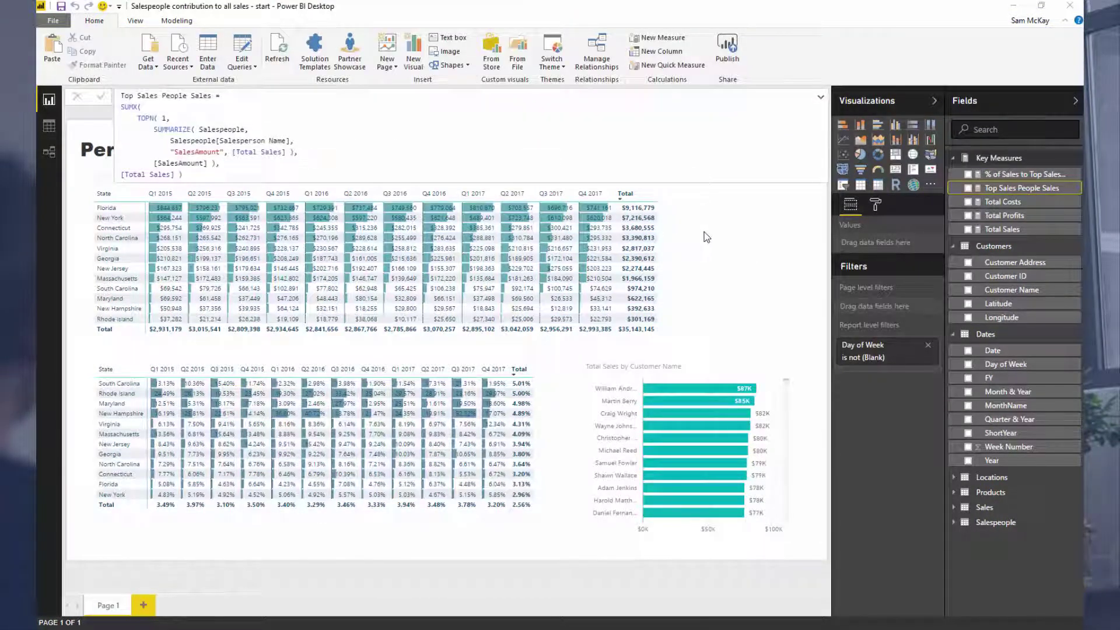
# - Narrow the upper matrix's frame so it ends just beyond the Total column
pyautogui.click(721, 242)
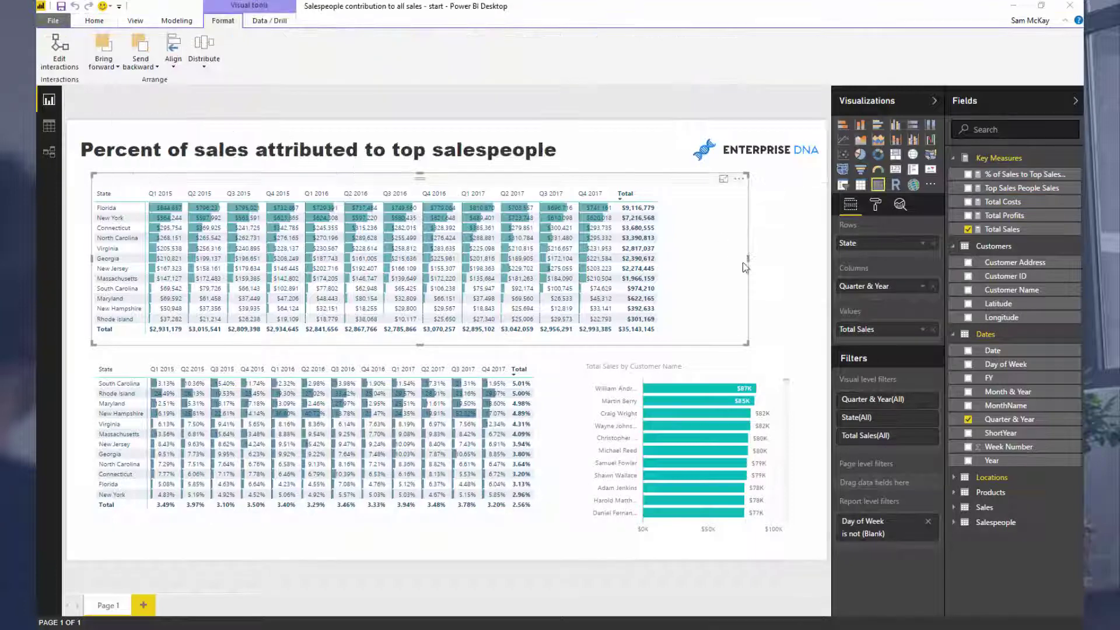
pyautogui.click(750, 257)
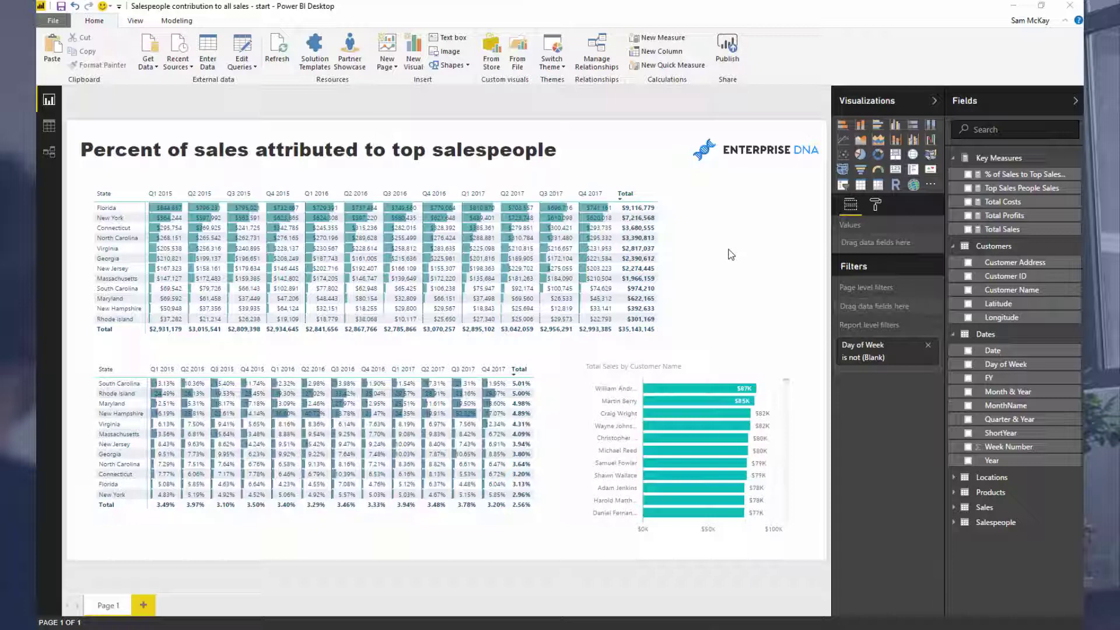
pyautogui.click(615, 186)
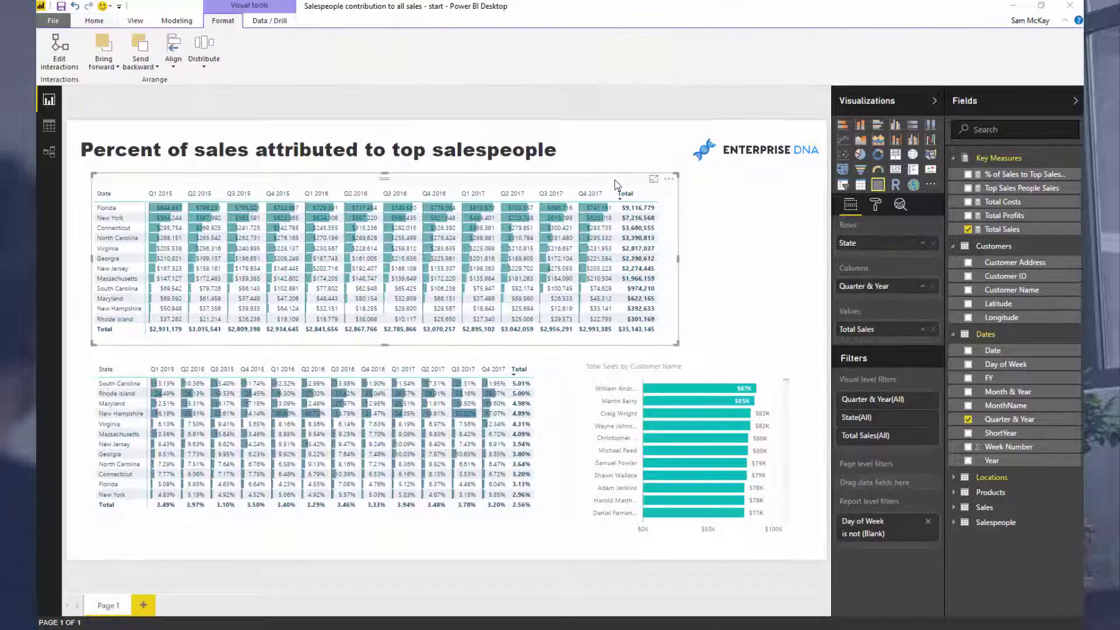